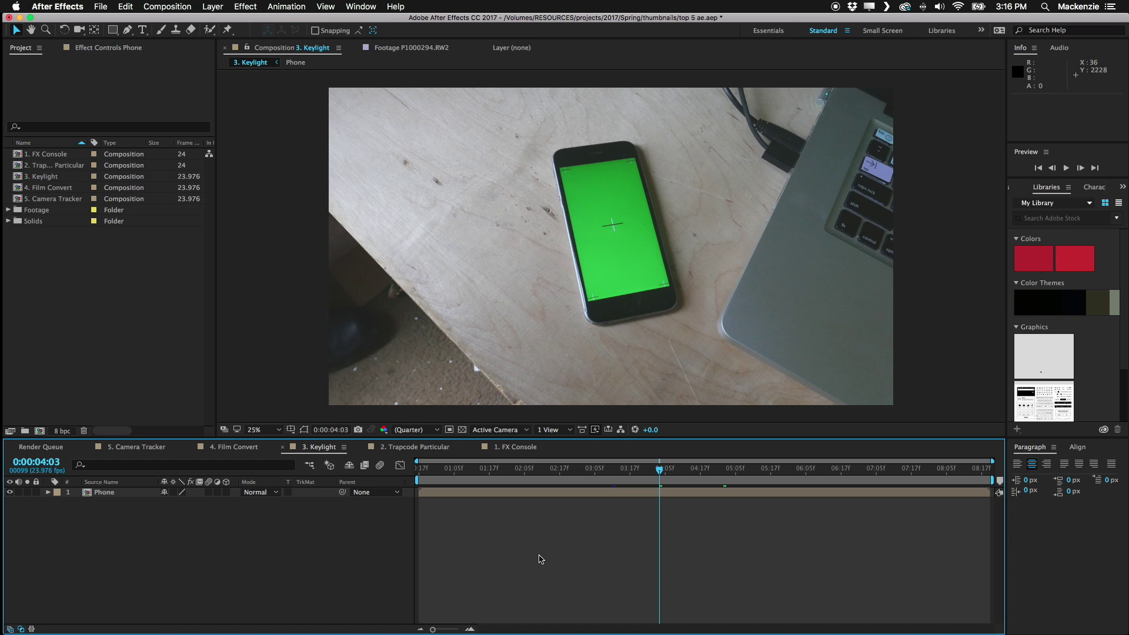
- Zoom the viewer in slightly on the green-screen phone composition
scroll(611, 247, "up", 1)
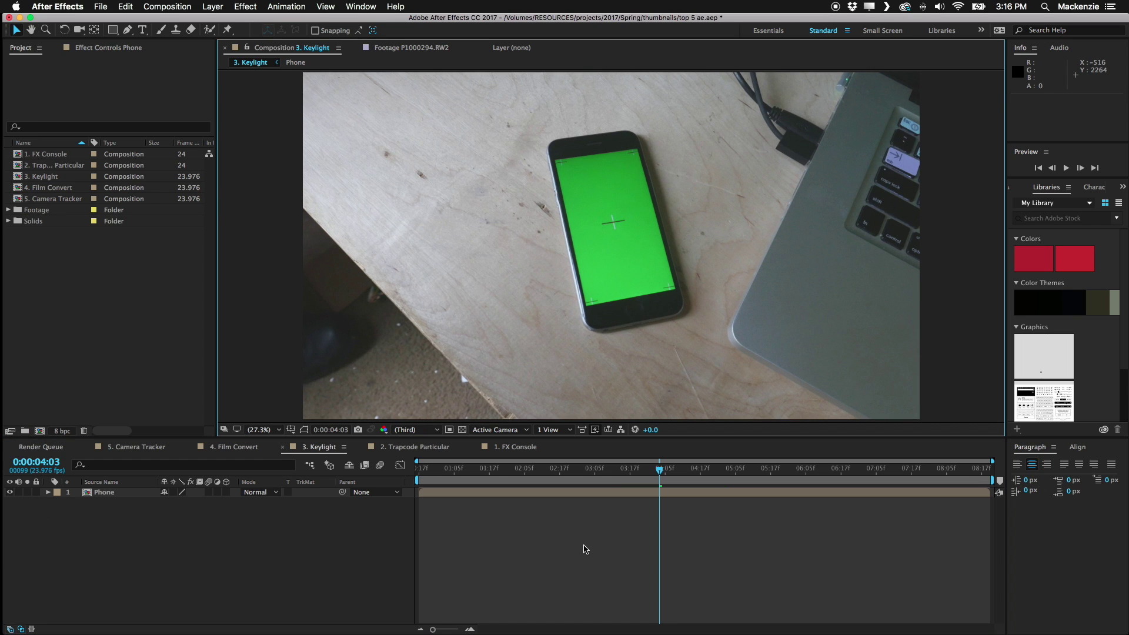
- Switch to the 5. Camera Tracker composition and select the computer layer
left_click(141, 447)
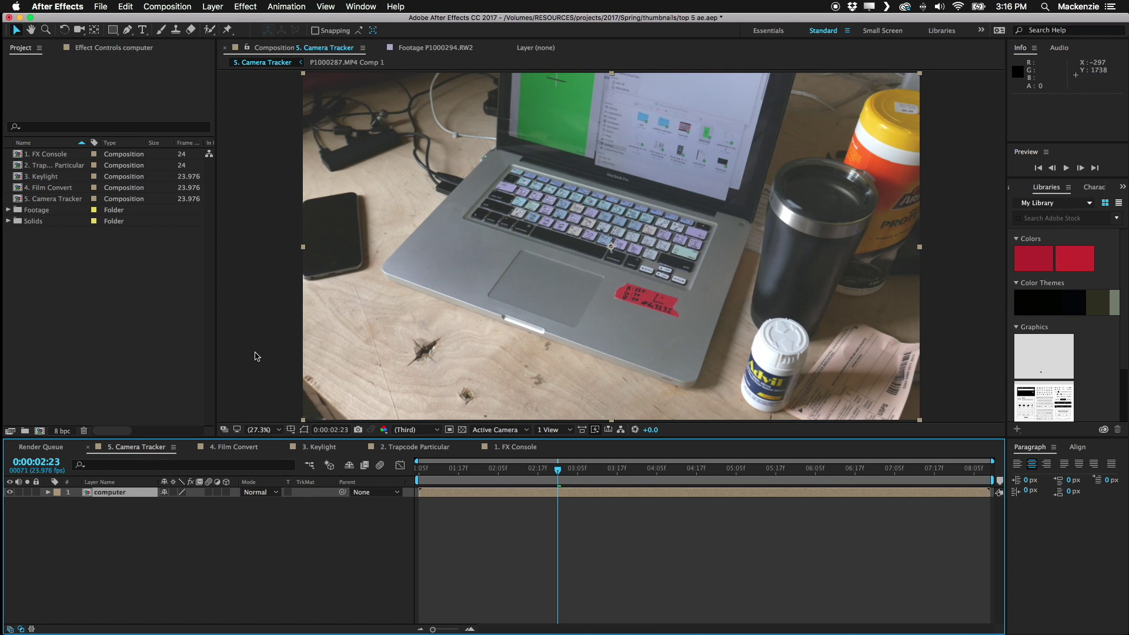
left_click(145, 48)
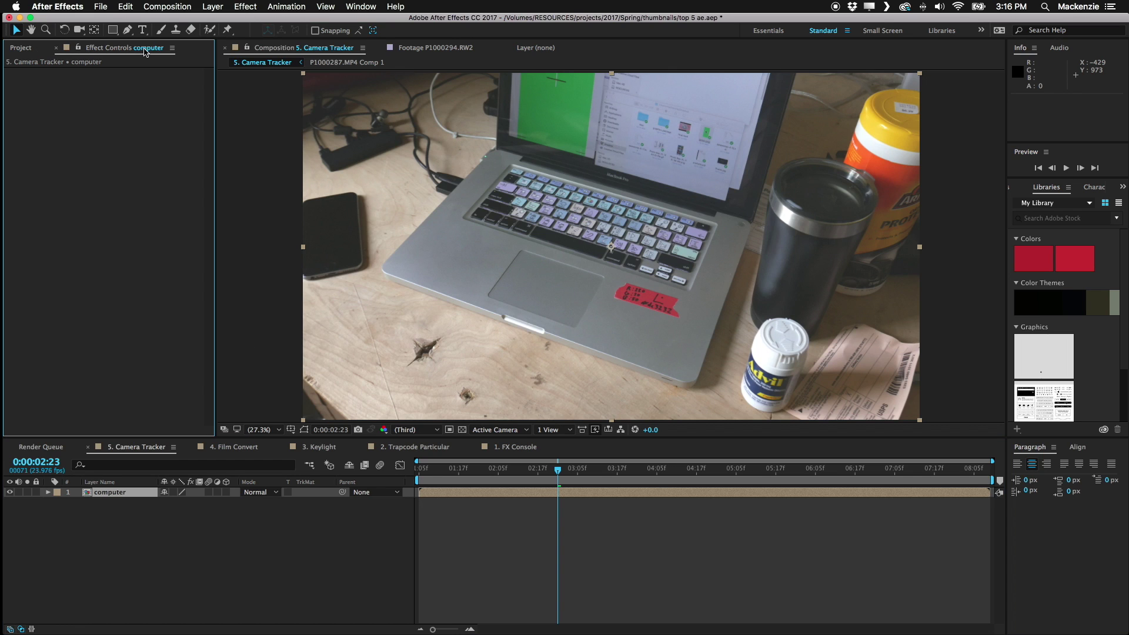
left_click(91, 493)
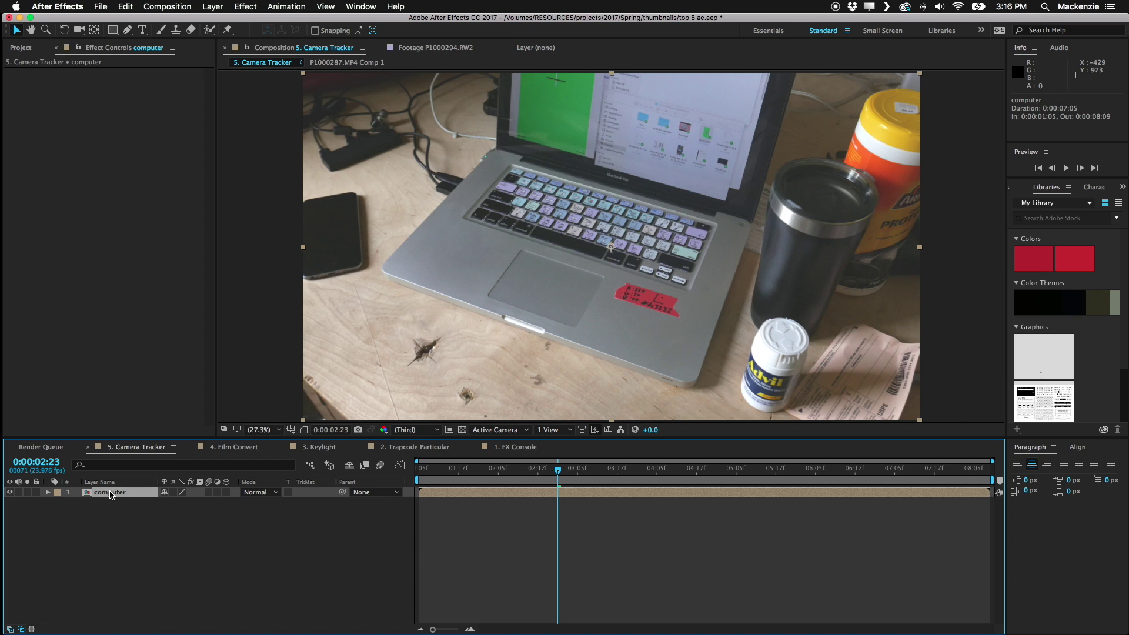
- Apply 3D Camera Tracker via FX Console, cancel the analysis, then restart it
key("ctrl+space")
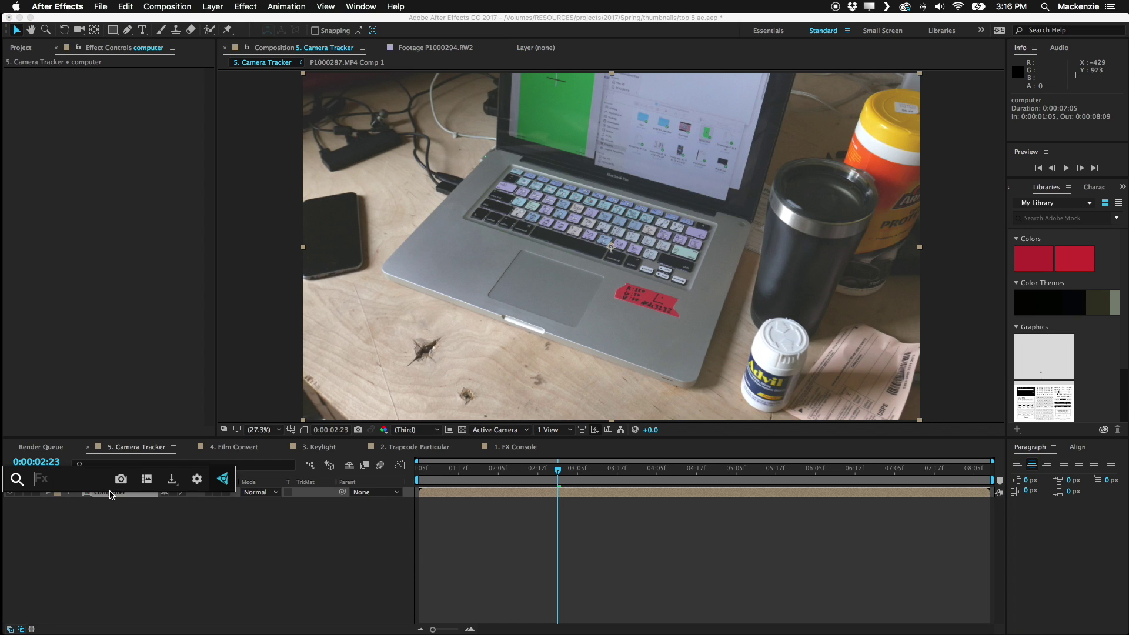
key("Return")
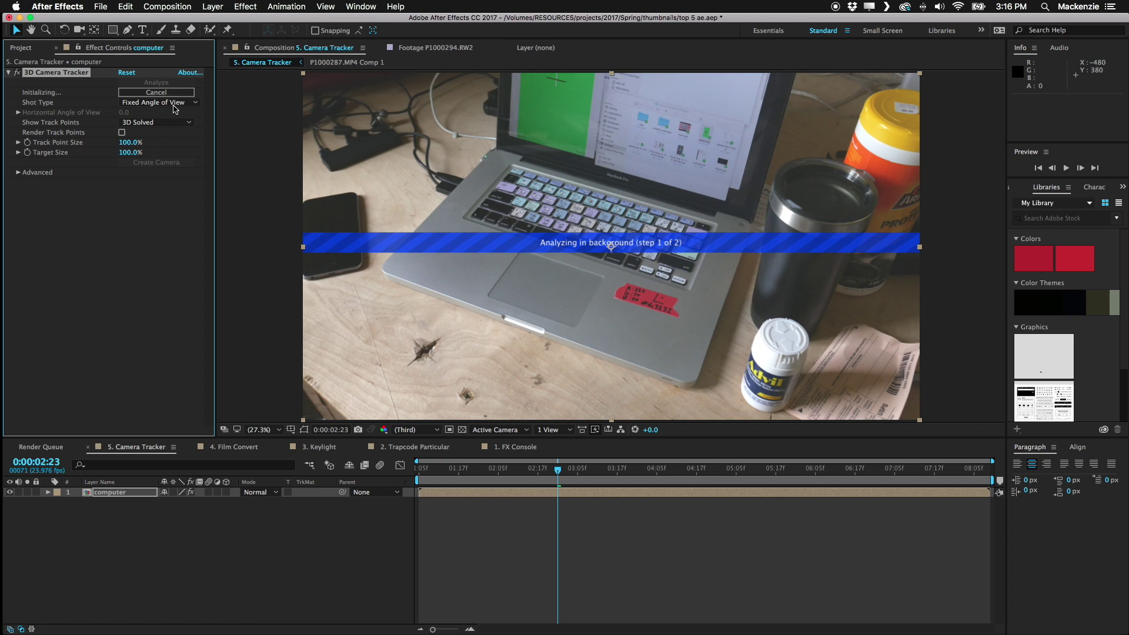
left_click(130, 92)
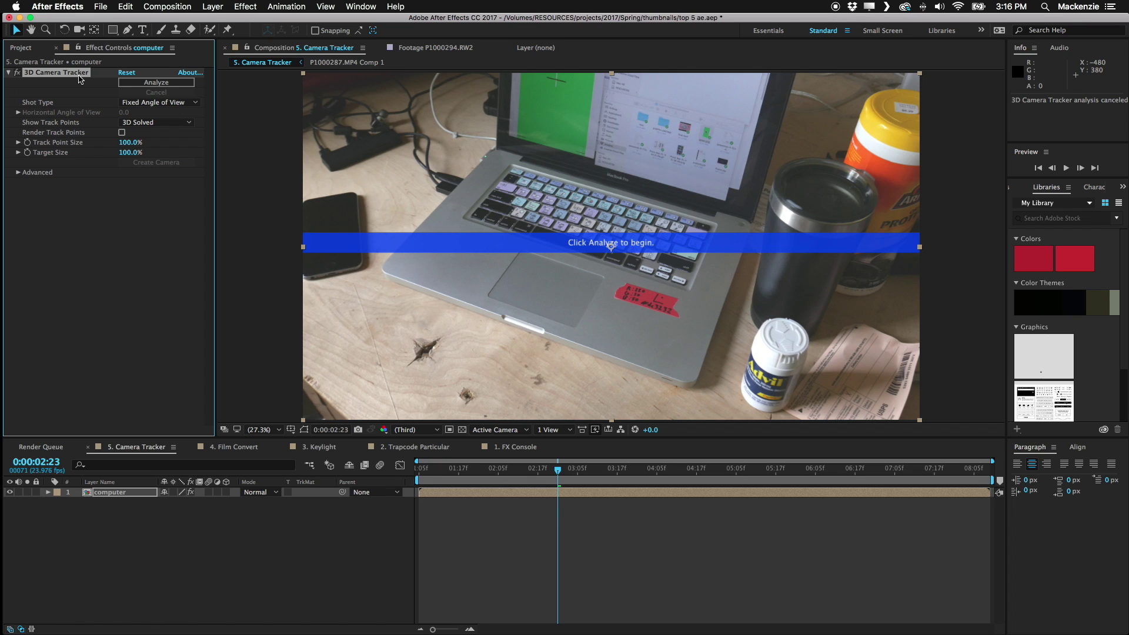
left_click(172, 84)
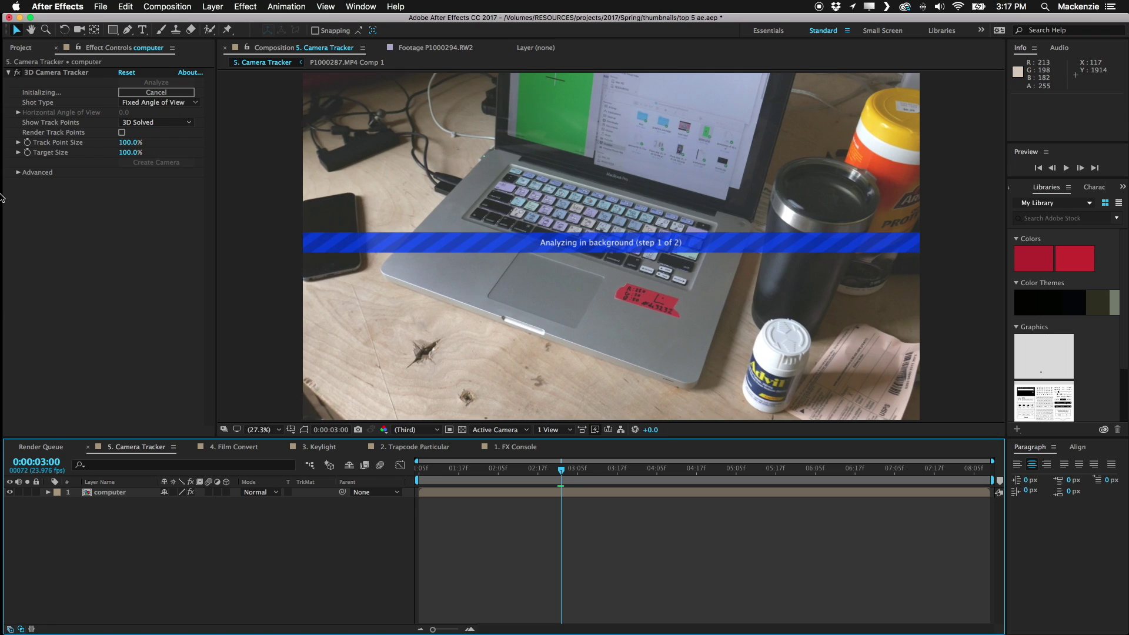
- Open Foundry's Nuke page in Safari, maximise the window, and scroll through it
mouse_move(2, 196)
left_click(17, 136)
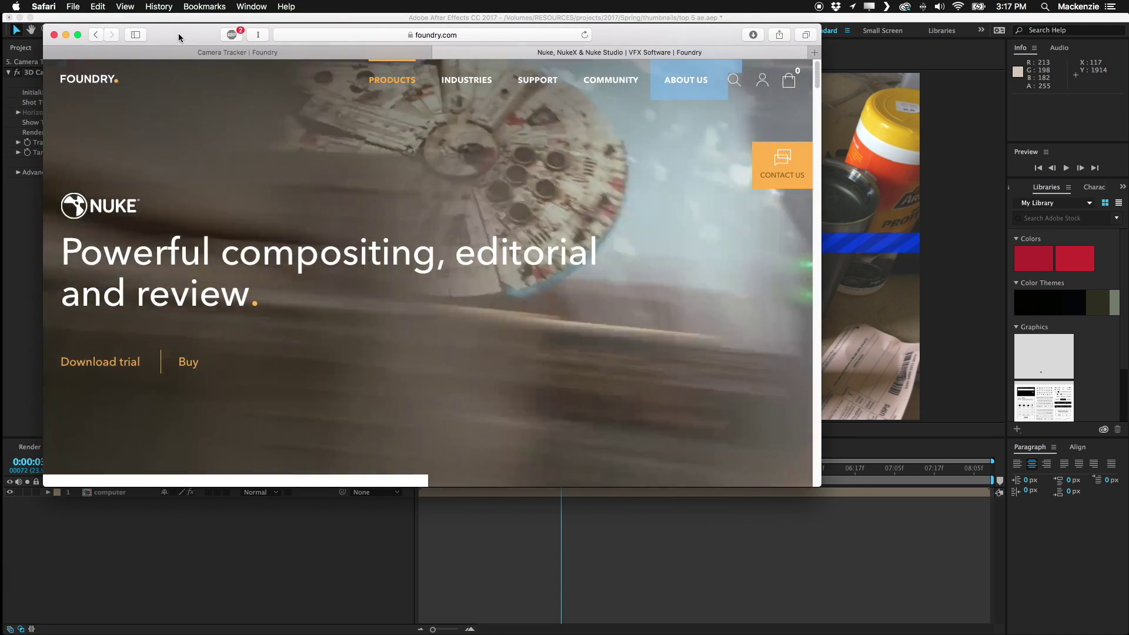
double_click(179, 33)
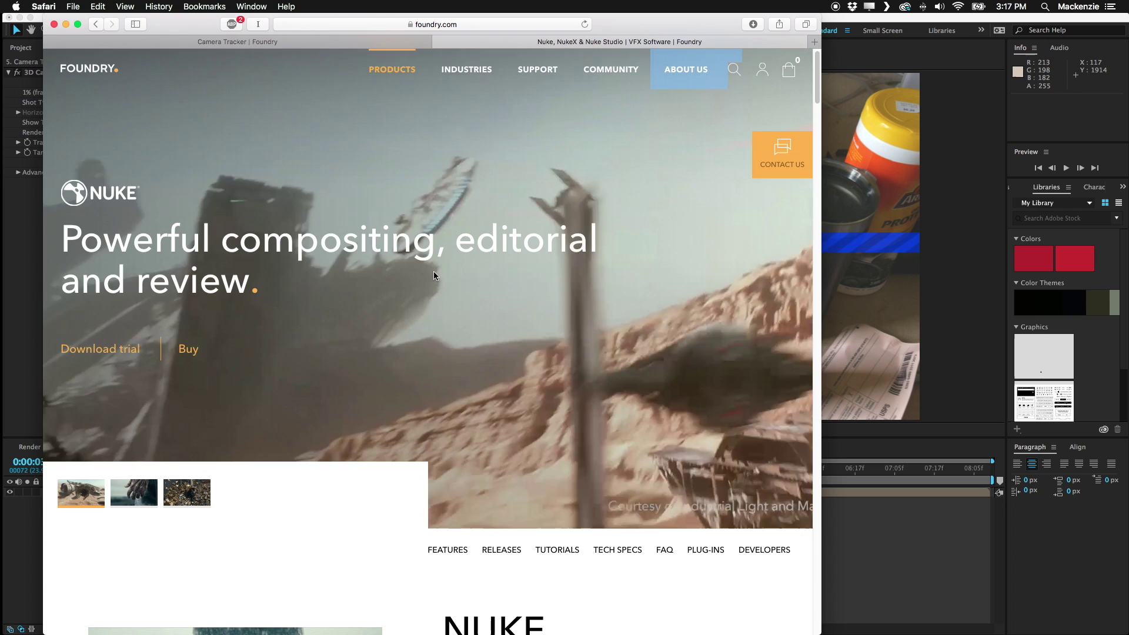
scroll(282, 247, "down", 6)
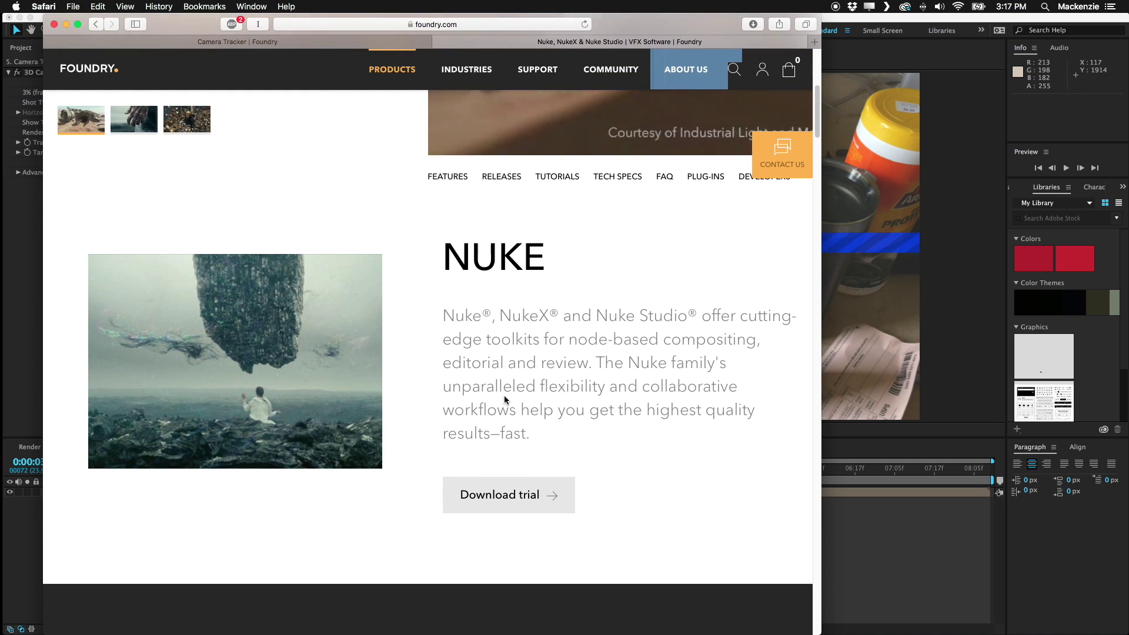
scroll(520, 369, "down", 7)
scroll(523, 372, "up", 15)
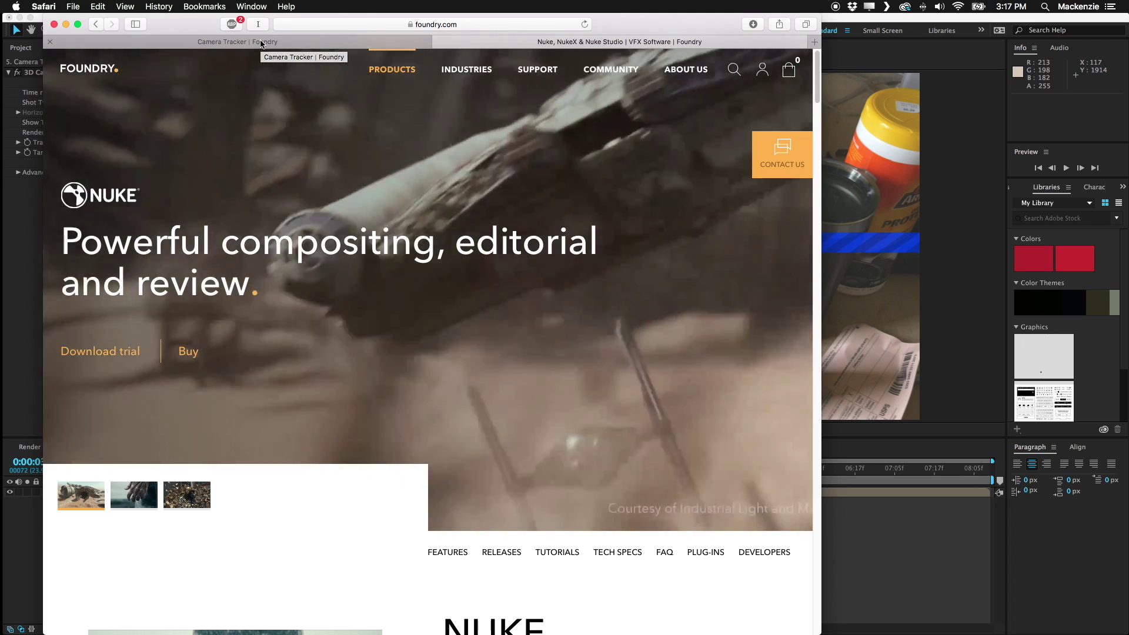
- Browse the Camera Tracker product page, revisit the Nuke page, then return to After Effects
left_click(261, 42)
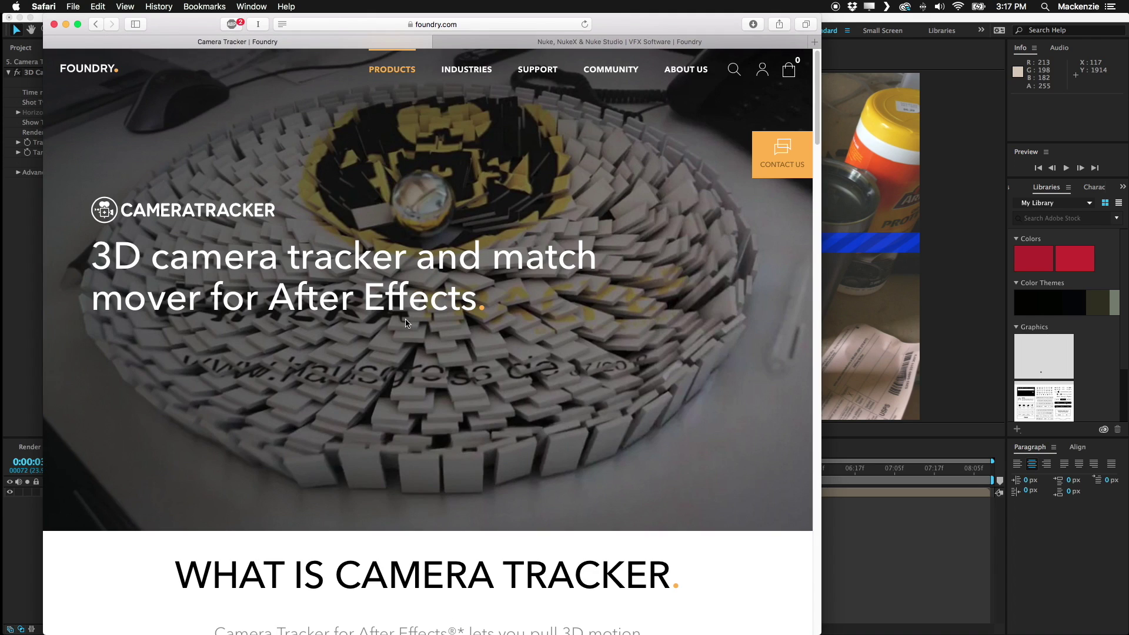
scroll(405, 322, "down", 5)
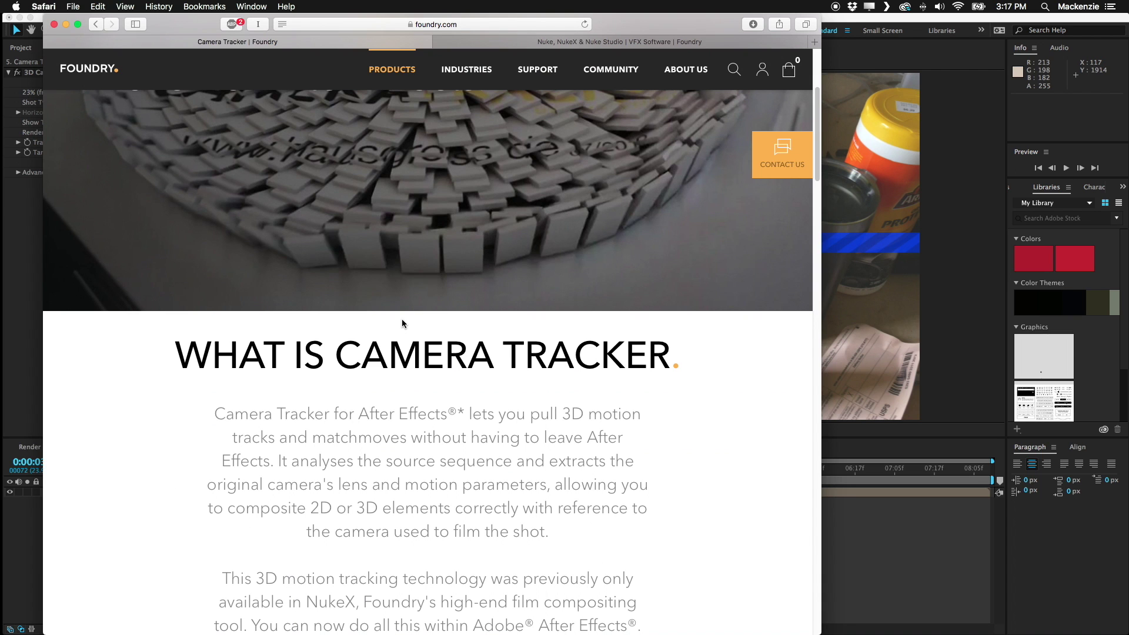
left_click(891, 533)
key("super+Tab")
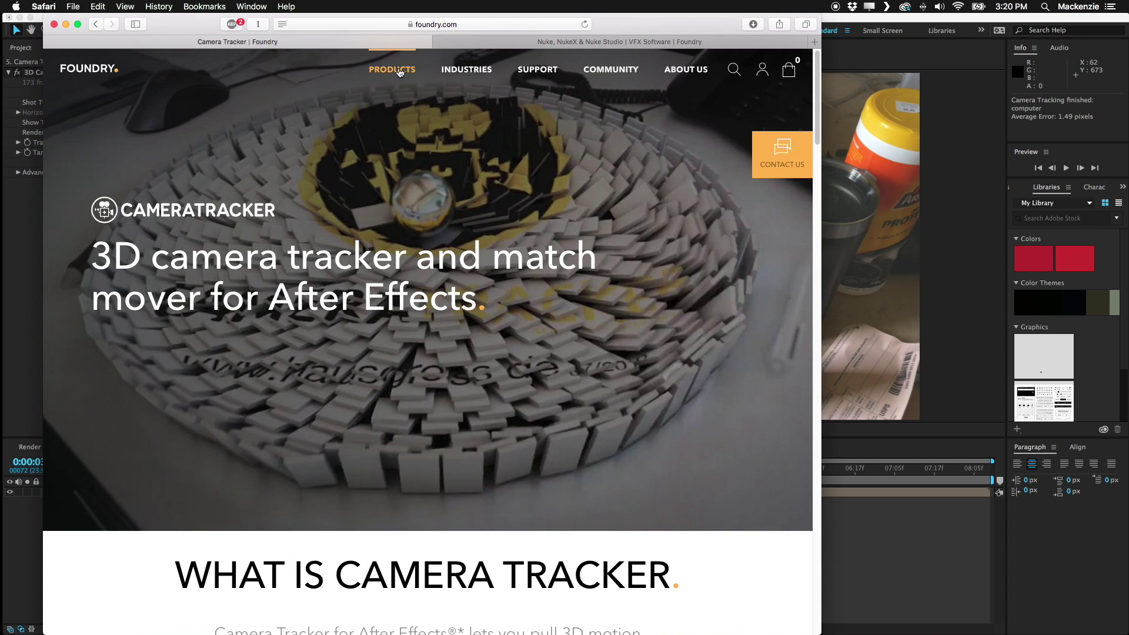
left_click(445, 46)
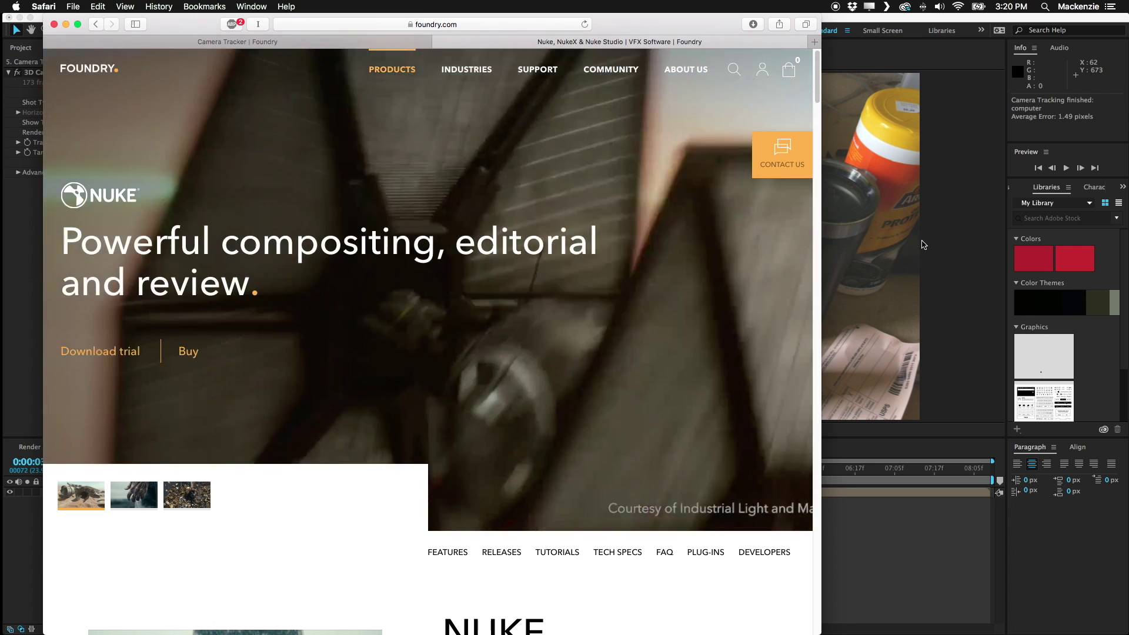
left_click(1127, 331)
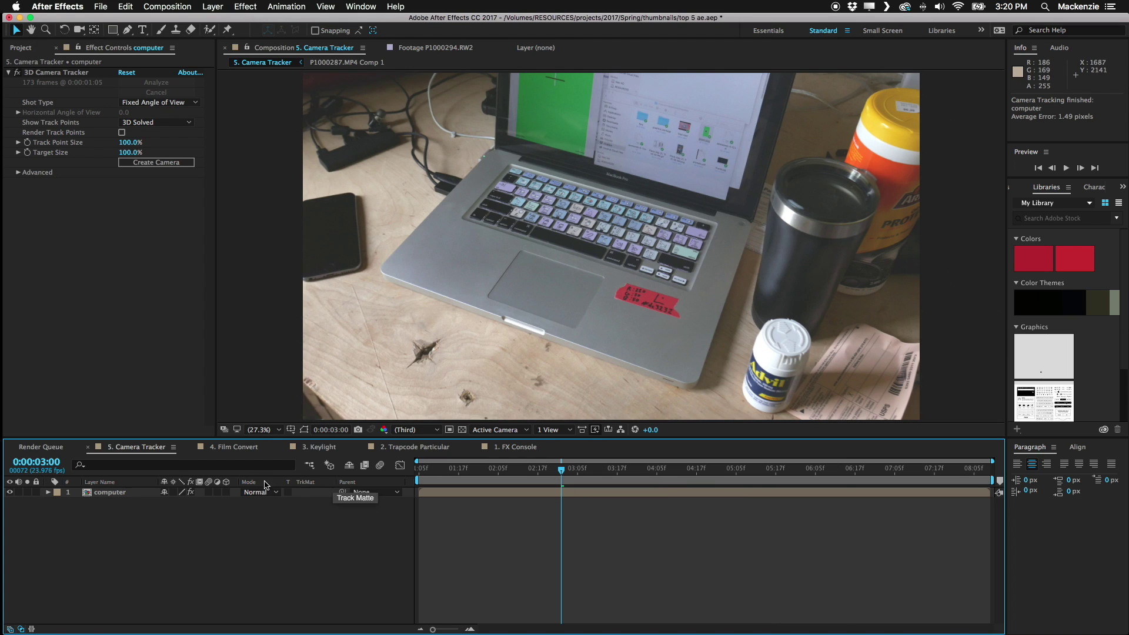
- Select the 3D Camera Tracker effect and scrub the timeline, ending near 0:00:03:03
left_click(79, 232)
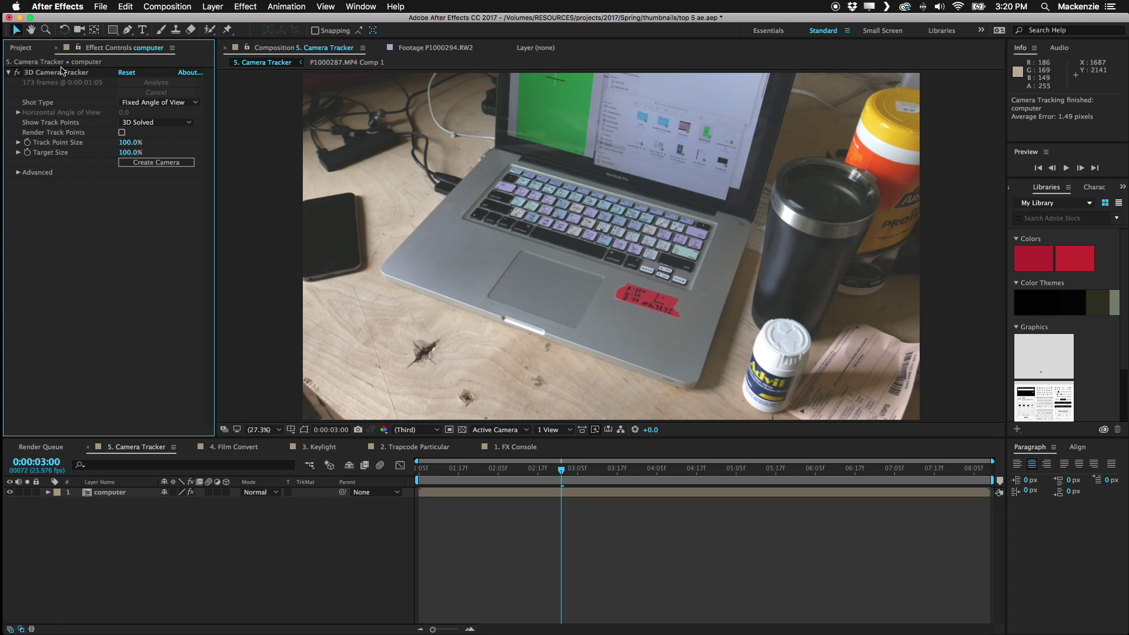
left_click(62, 71)
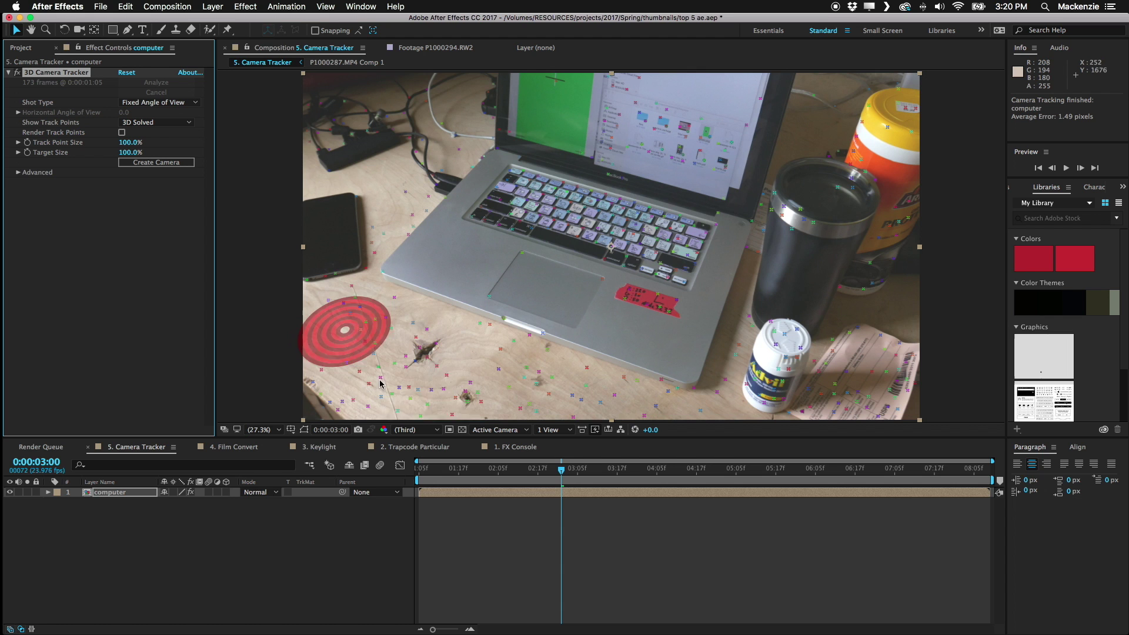
left_click_drag(566, 474, 670, 473)
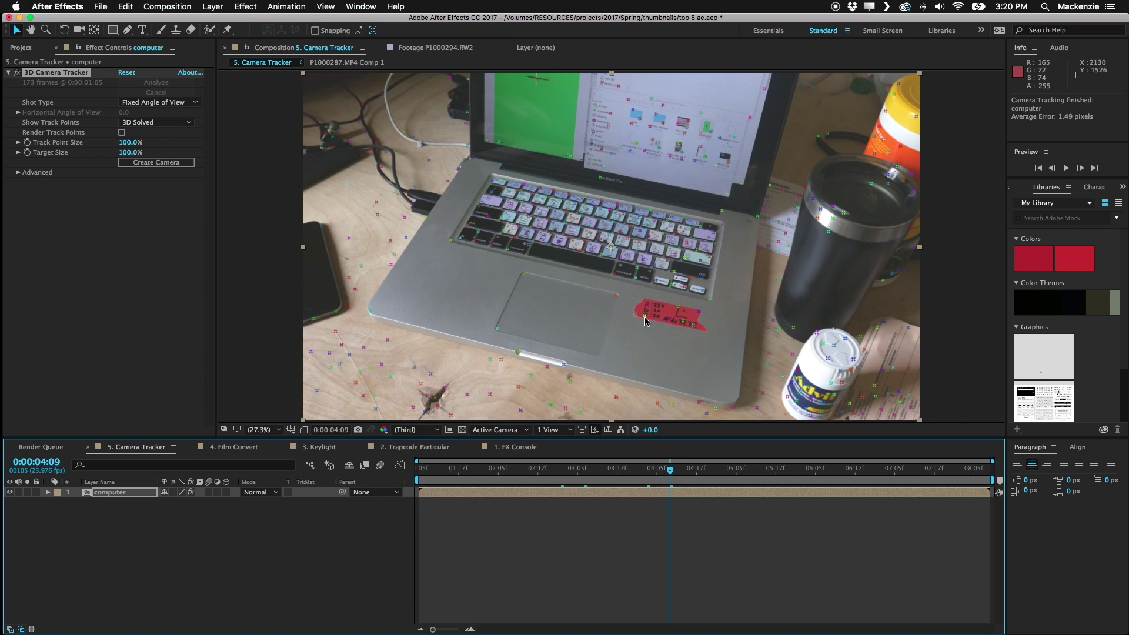
left_click_drag(715, 485, 802, 487)
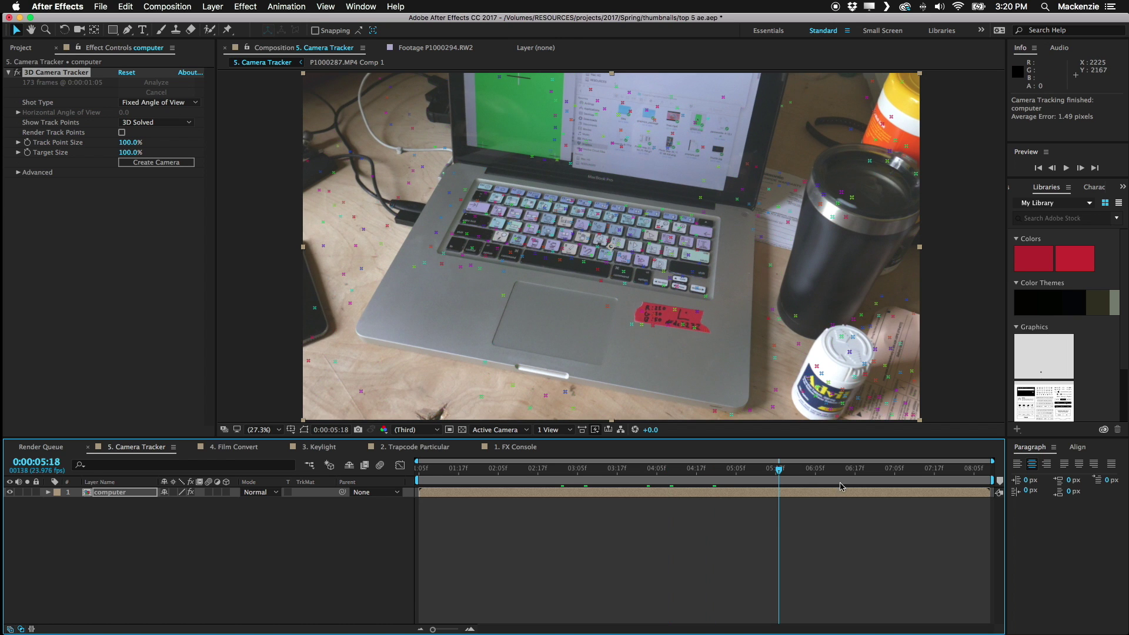
left_click(910, 485)
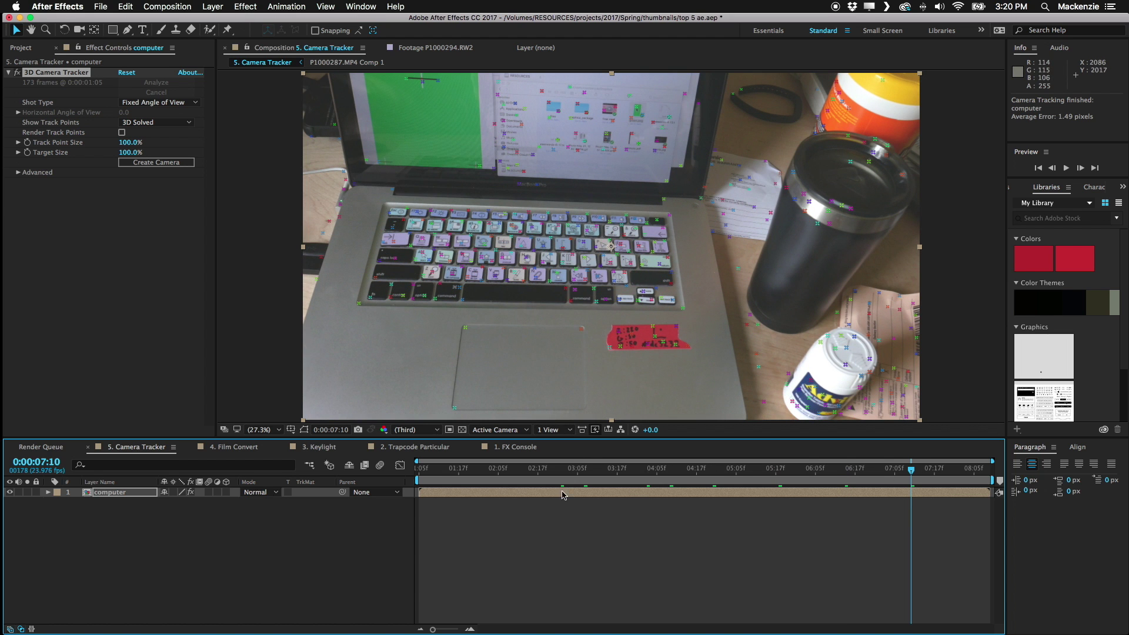
left_click(570, 470)
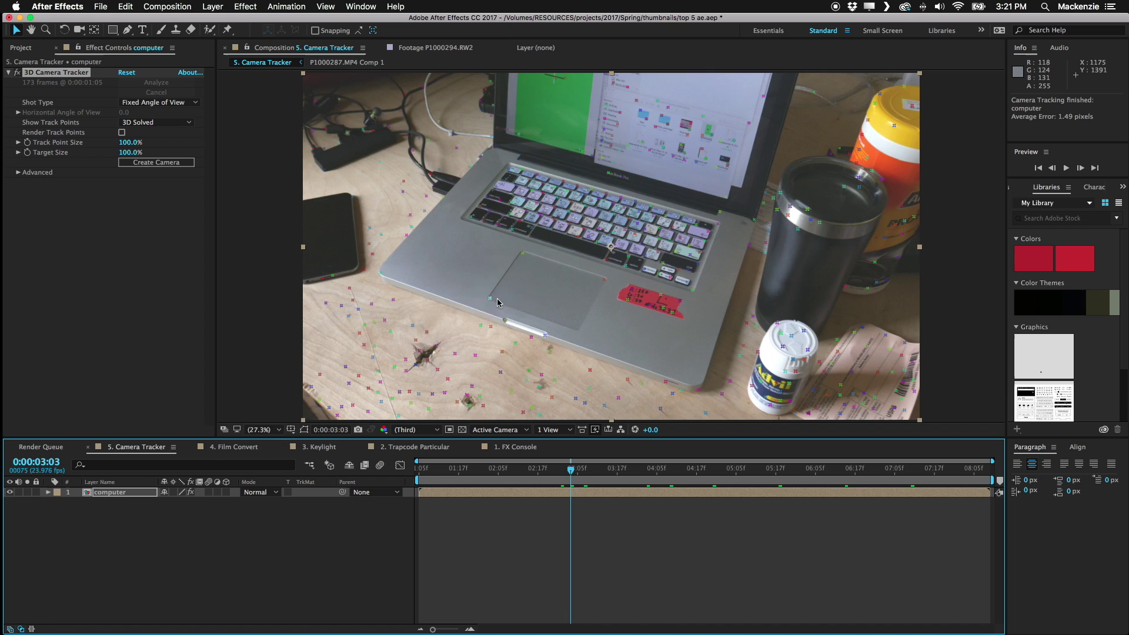
- Select three track points on the laptop trackpad to define a target plane
left_click(497, 302)
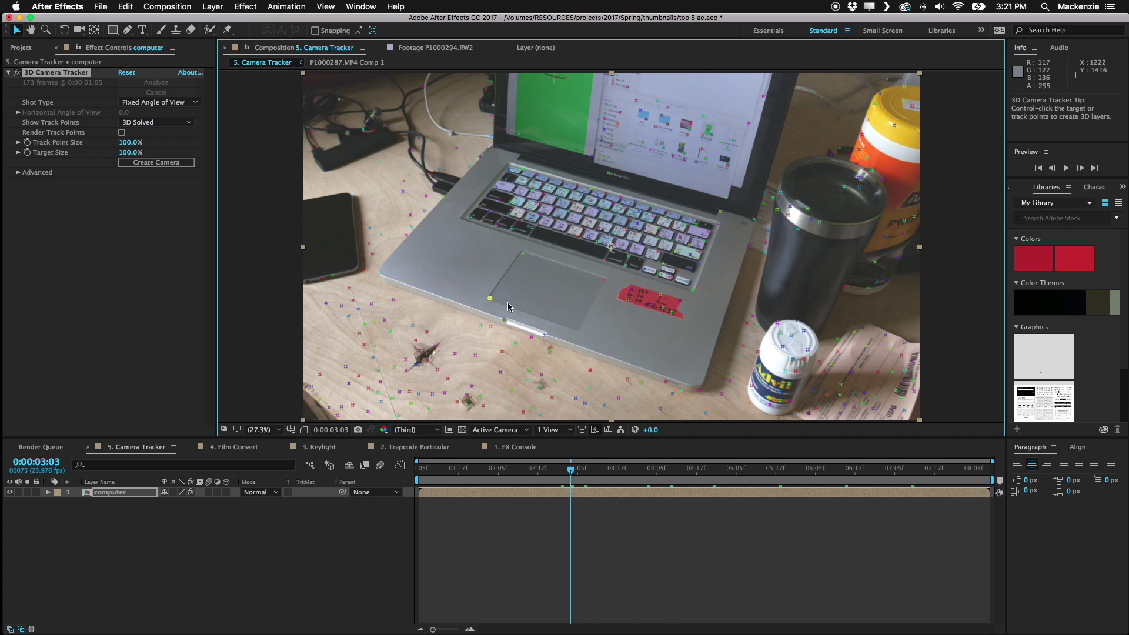
left_click(522, 254, "shift")
left_click(602, 280, "shift")
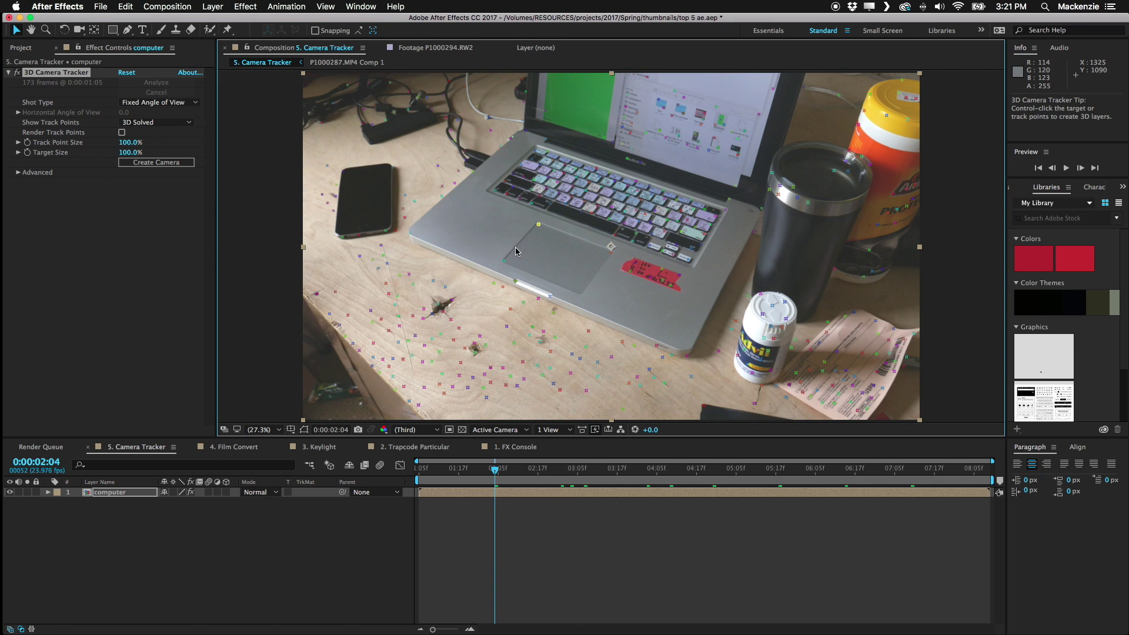
- Create a solid and camera from the three-point trackpad target
left_click(610, 252, "shift")
right_click(608, 256)
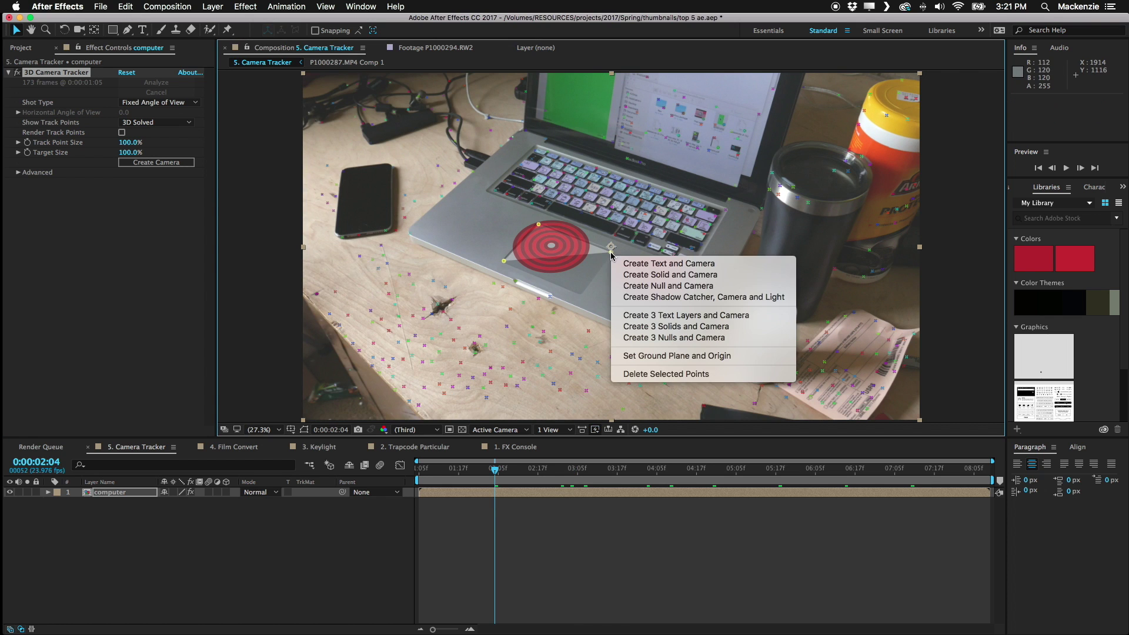
left_click(714, 274)
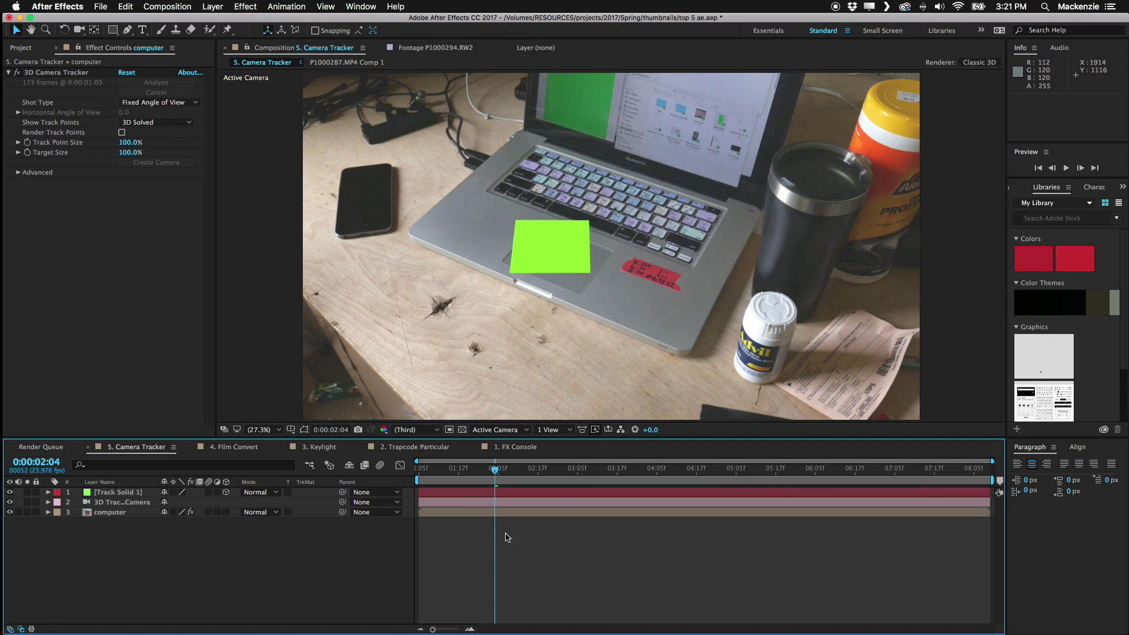
- Preview the tracked solid in playback, then select the Track Solid 1 layer
left_click(458, 468)
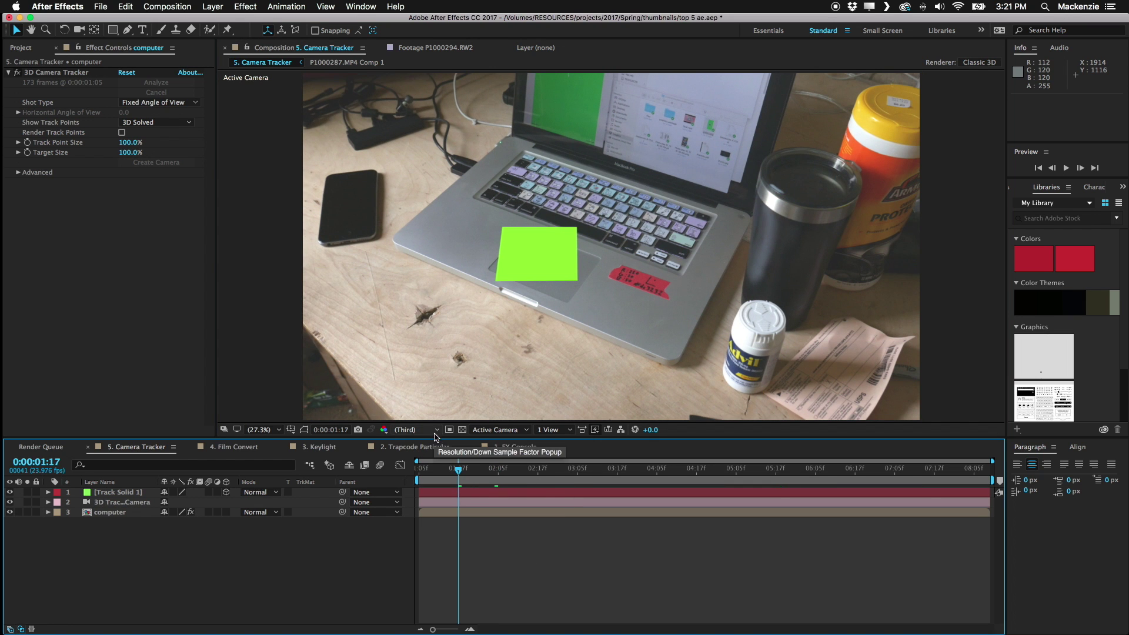
key("space")
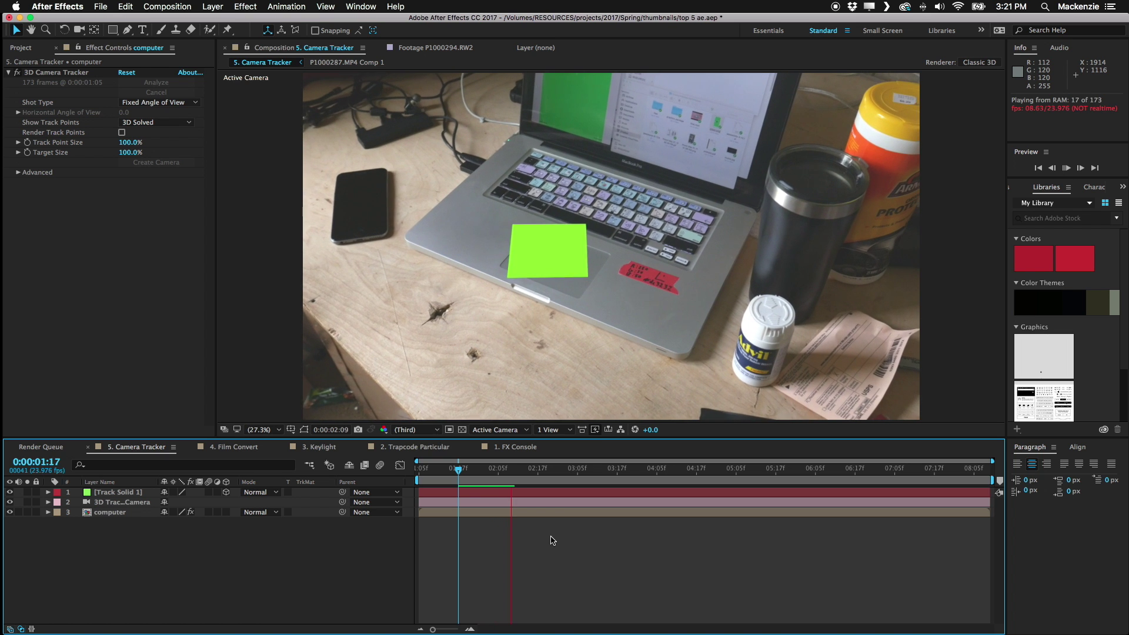
left_click(482, 476)
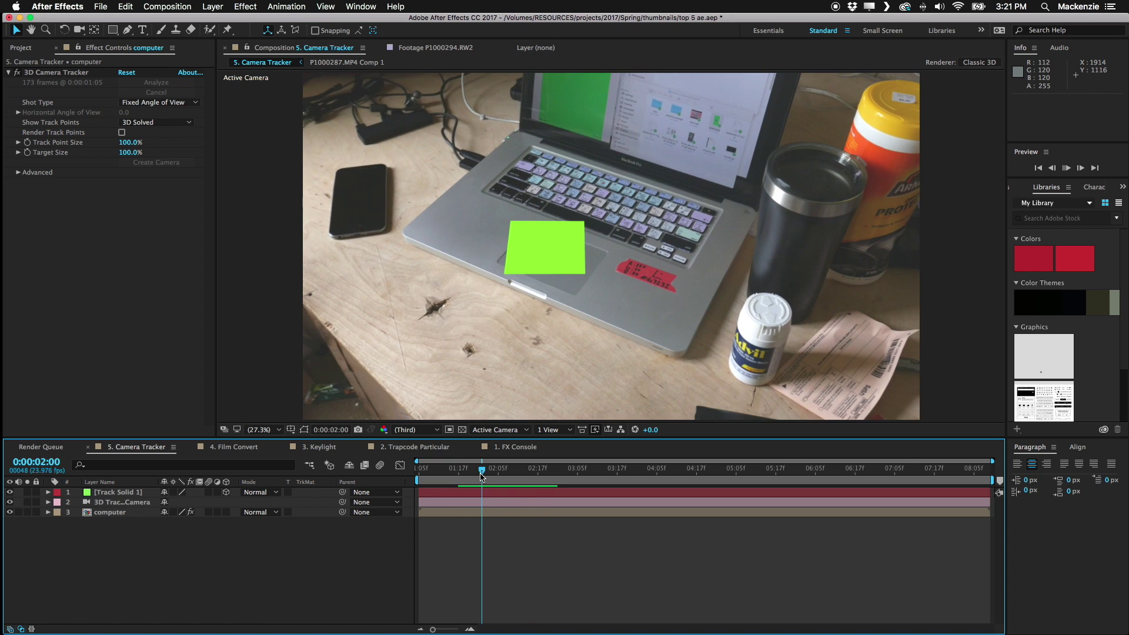
key("space")
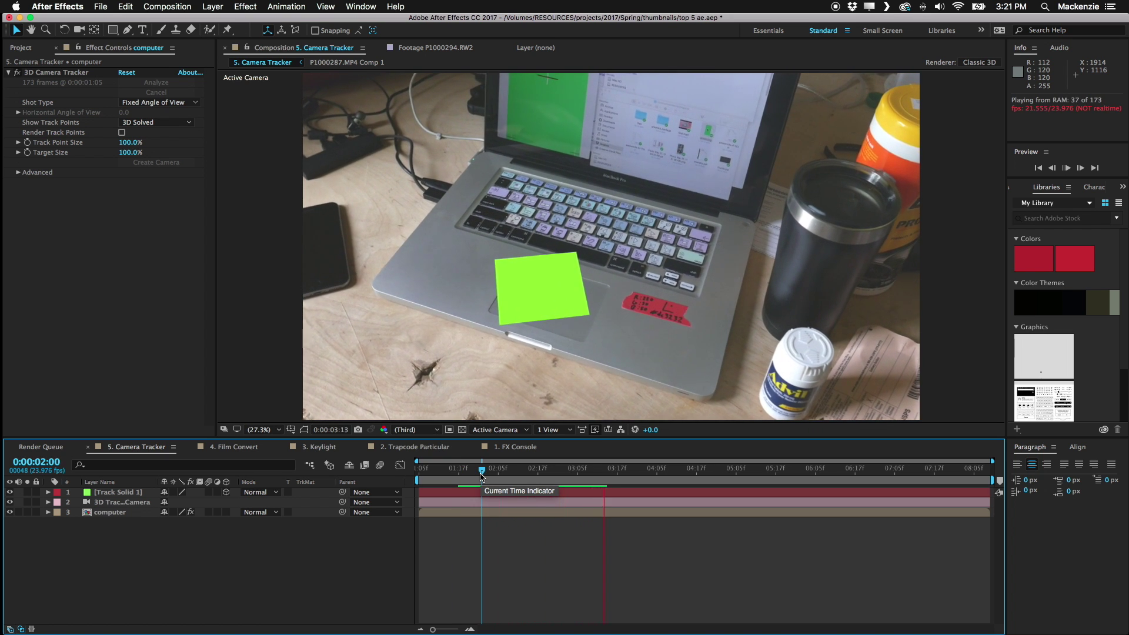
left_click_drag(482, 476, 525, 479)
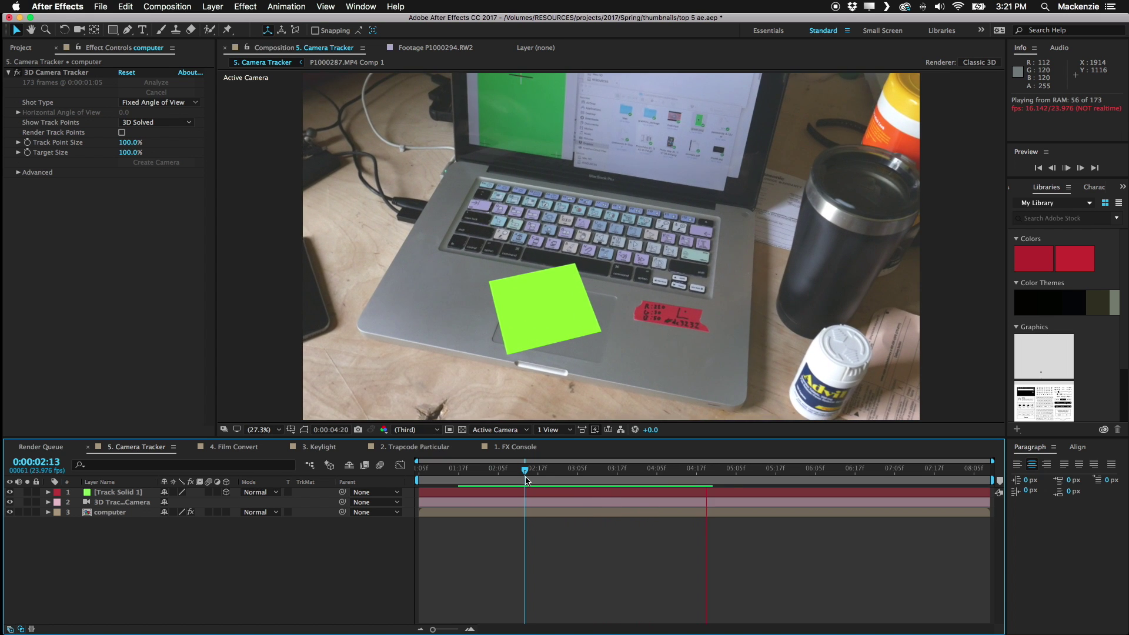
left_click(470, 476)
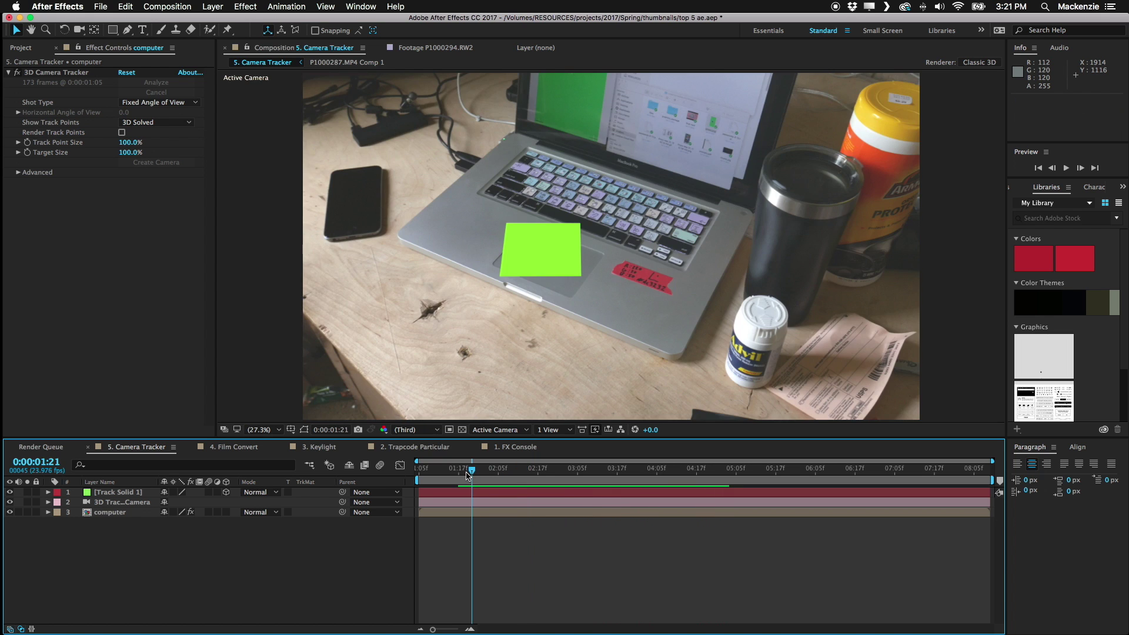
key("space")
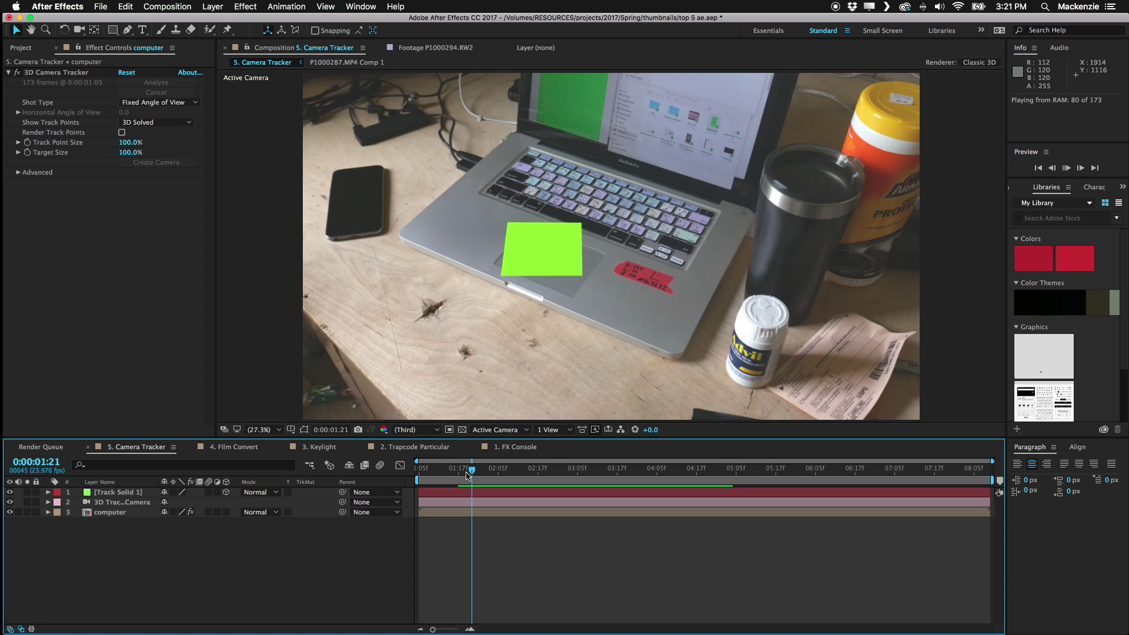
key("space")
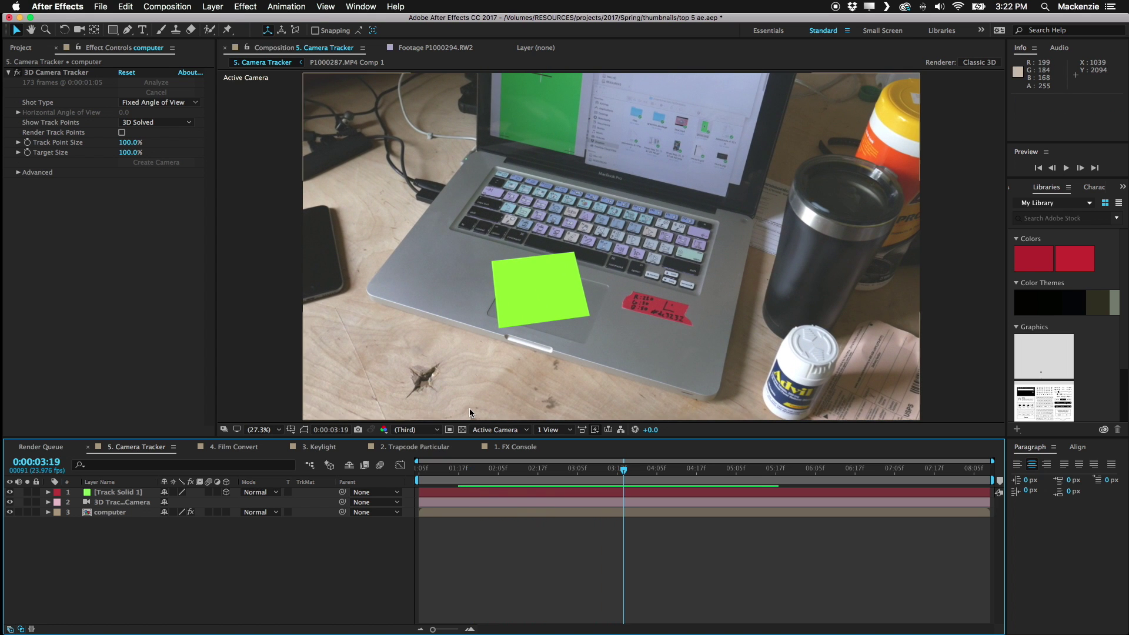
left_click(126, 492)
- Change Track Solid 1's colour to white (FFFFFF) in Solid Settings and preview it
left_click(211, 7)
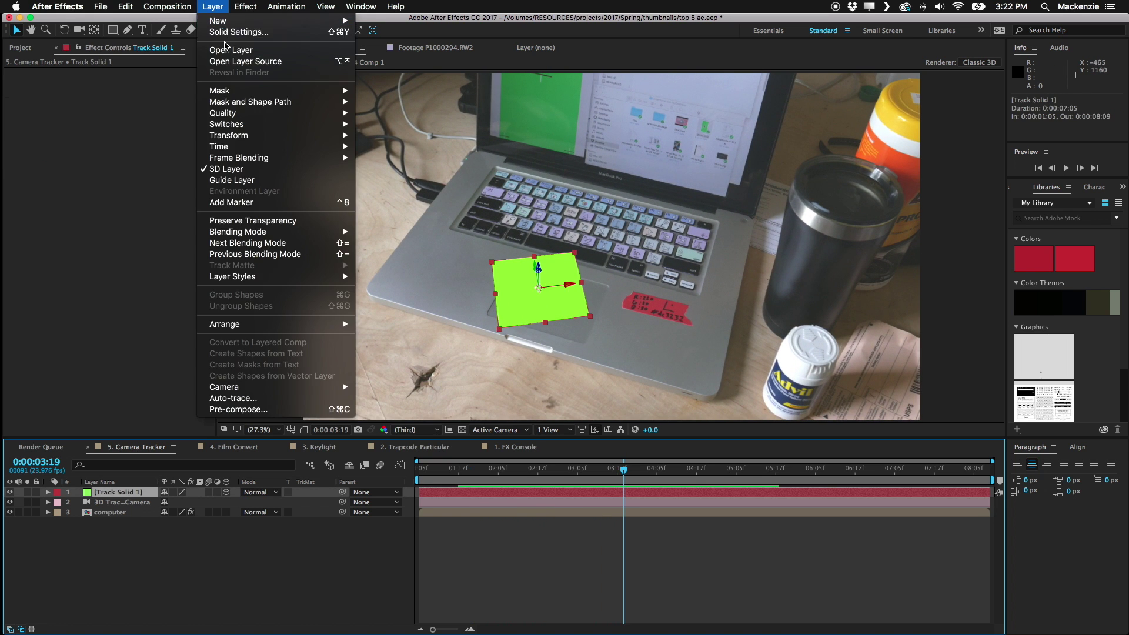
left_click(226, 33)
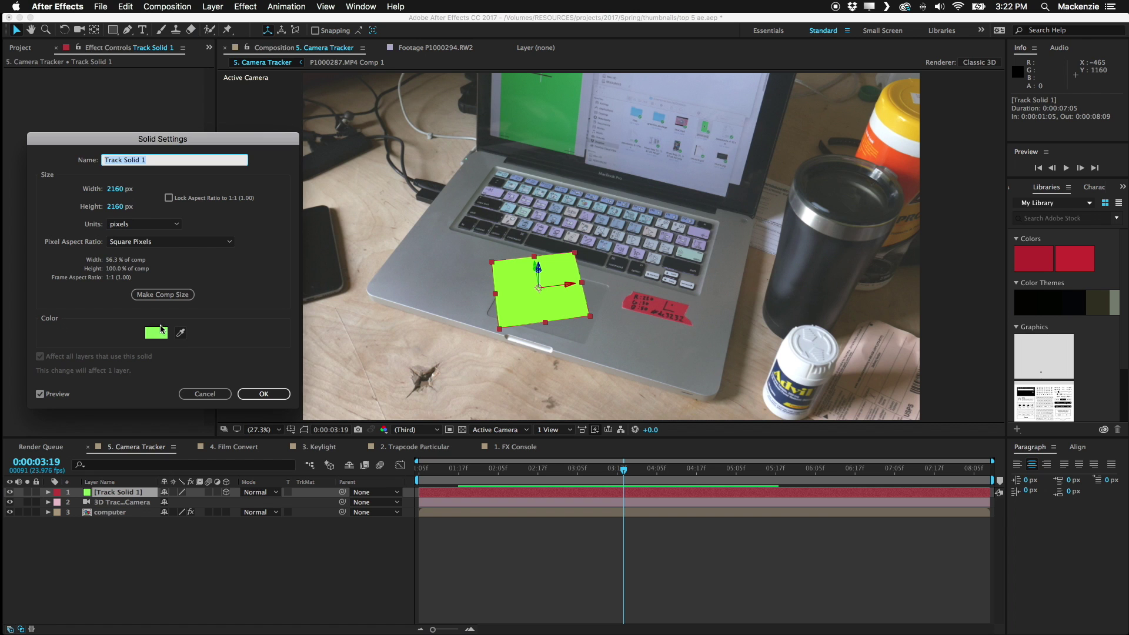
left_click(156, 333)
type("ffffff")
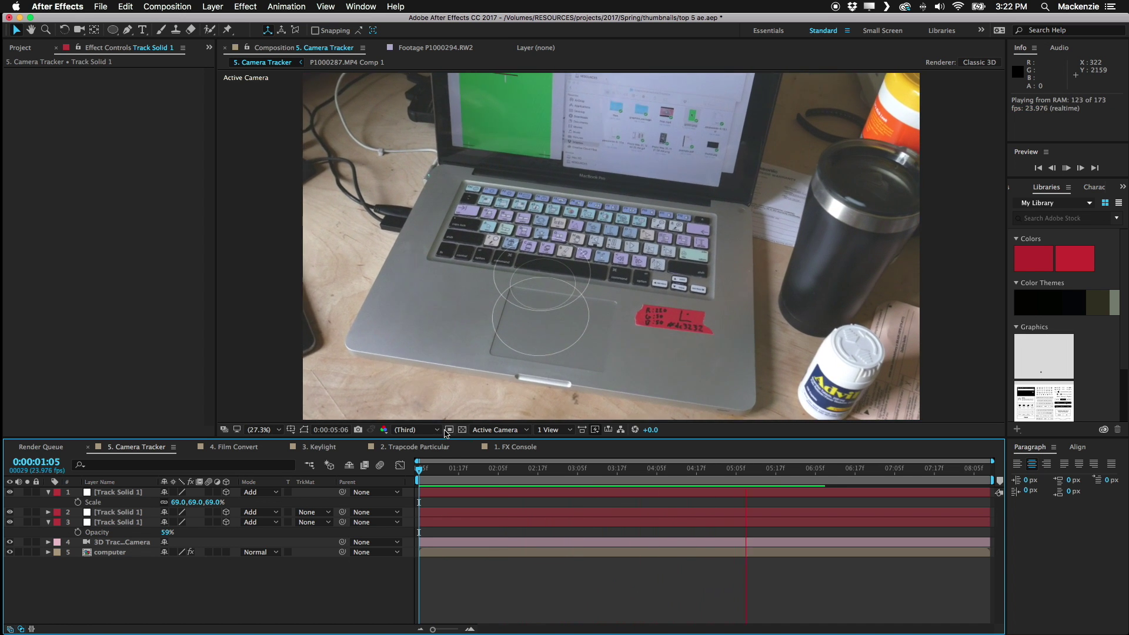
left_click(439, 472)
key("space")
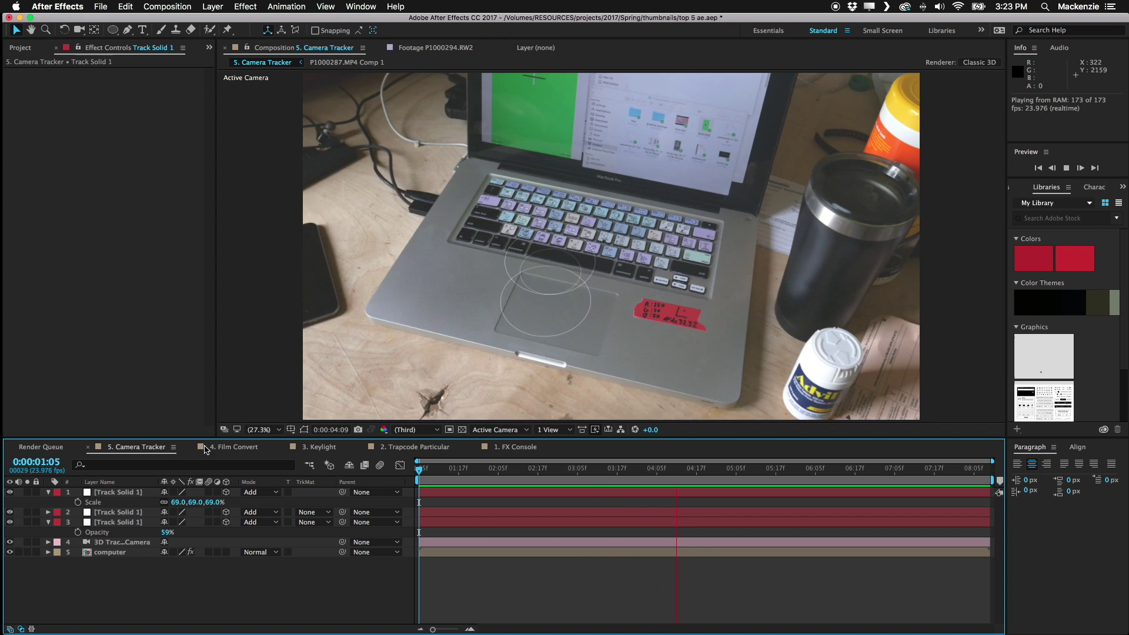
- Open the 4. Film Convert comp, select the timlapse layer, and move to about 0:00:03:20
left_click(234, 446)
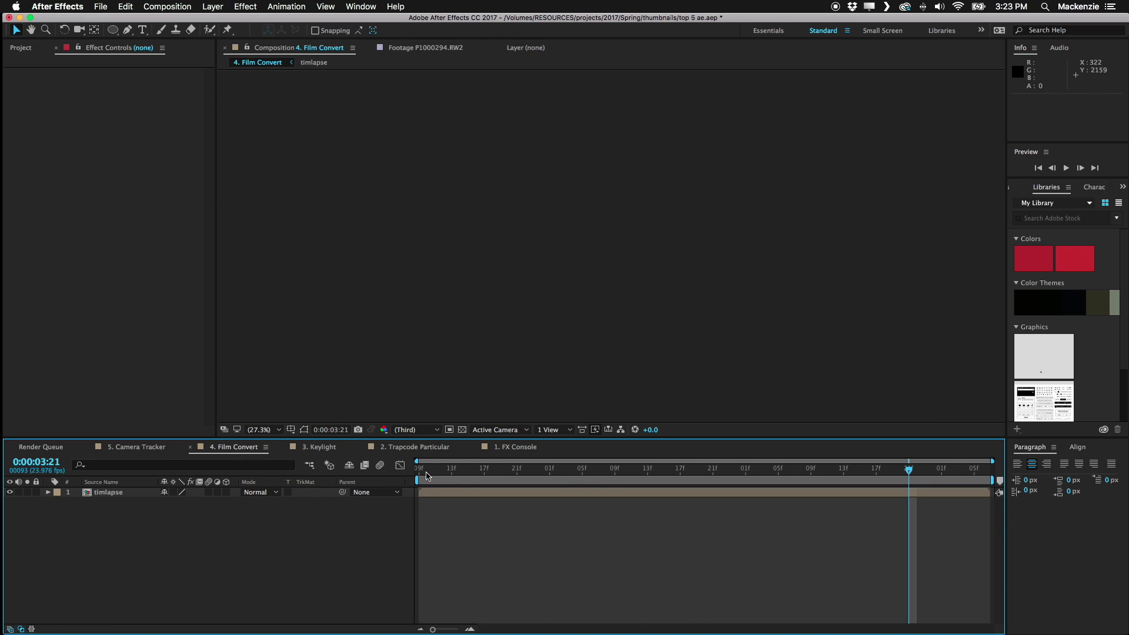
left_click(540, 468)
left_click(662, 492)
left_click_drag(664, 470, 925, 473)
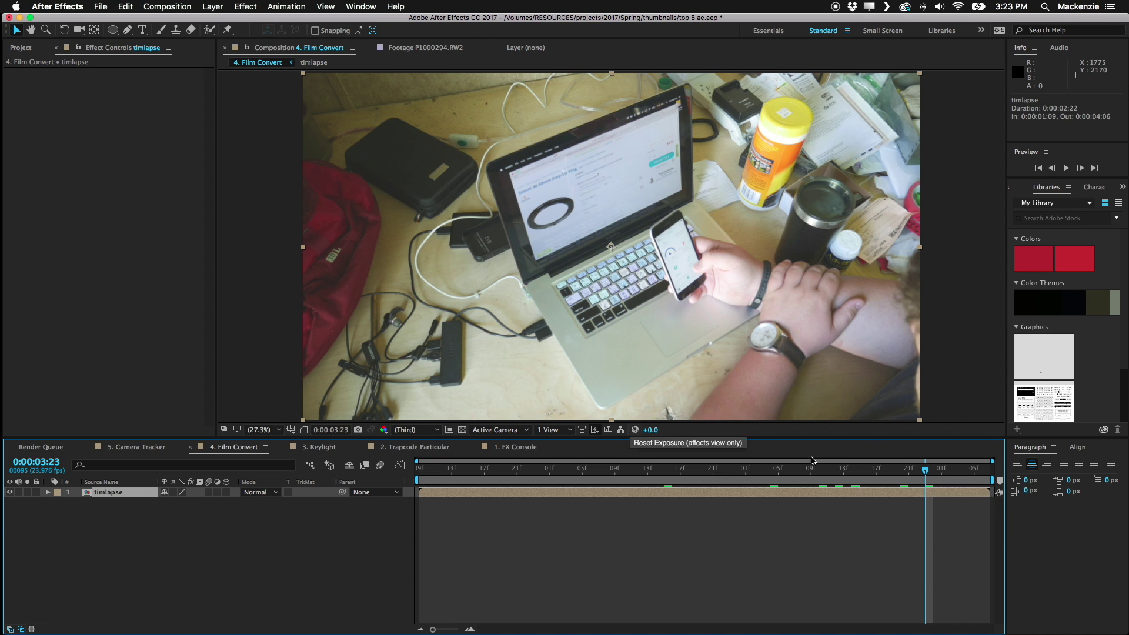
key("alt+space")
- Launch FilmConvert, scrub to the M logo frame, and step through stocks from KD P400 Ptra to KD 5213 Vis3
type("film")
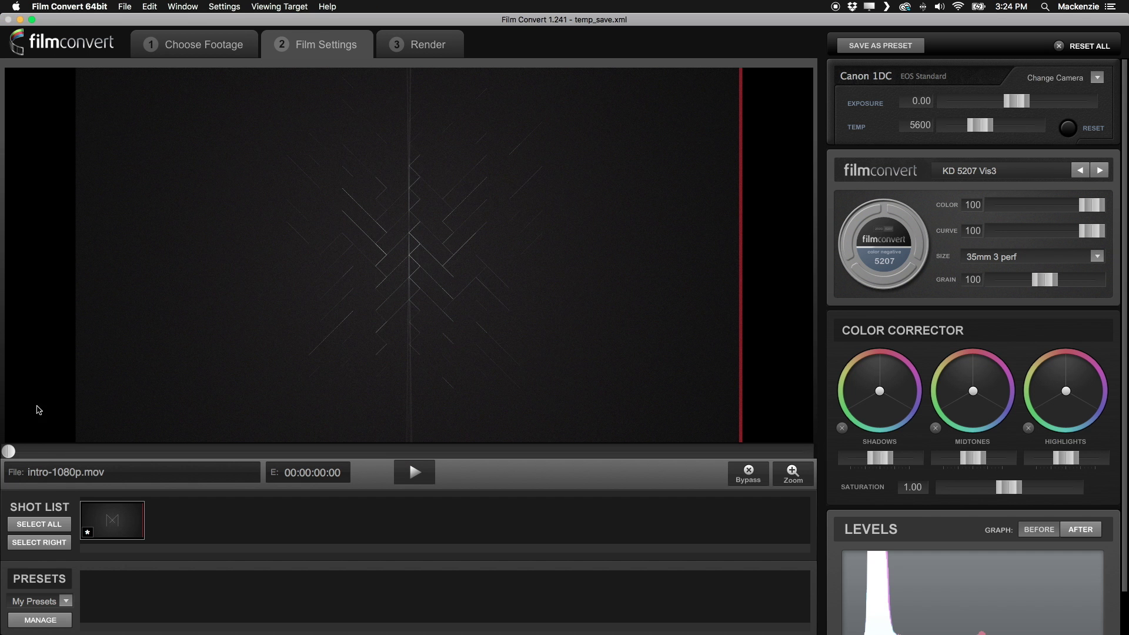
left_click_drag(9, 451, 193, 451)
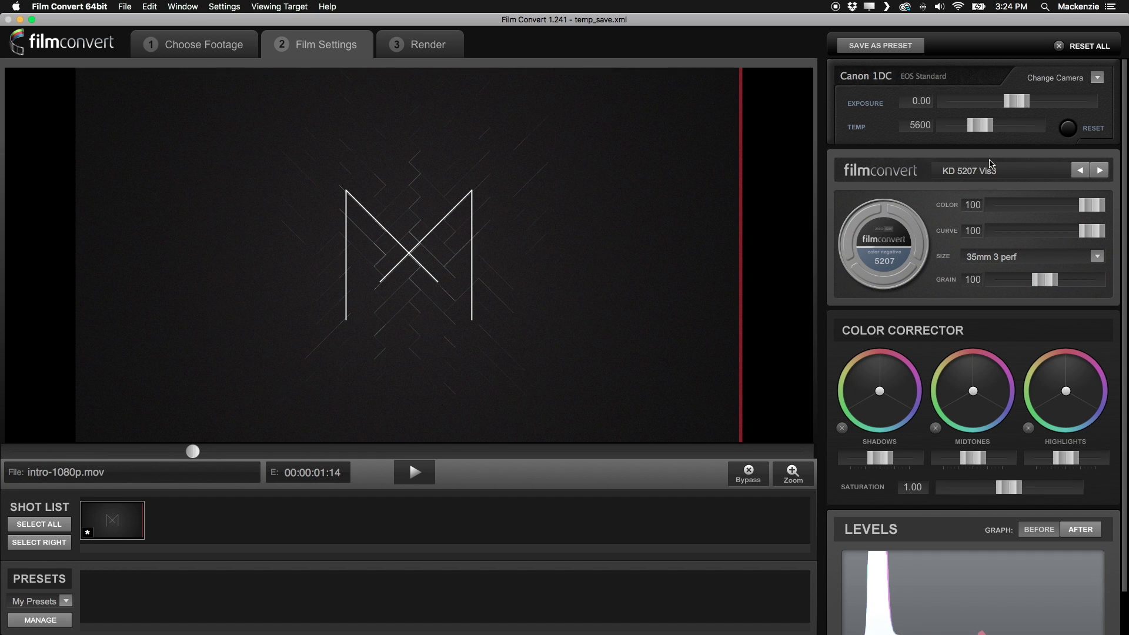
left_click(1080, 175)
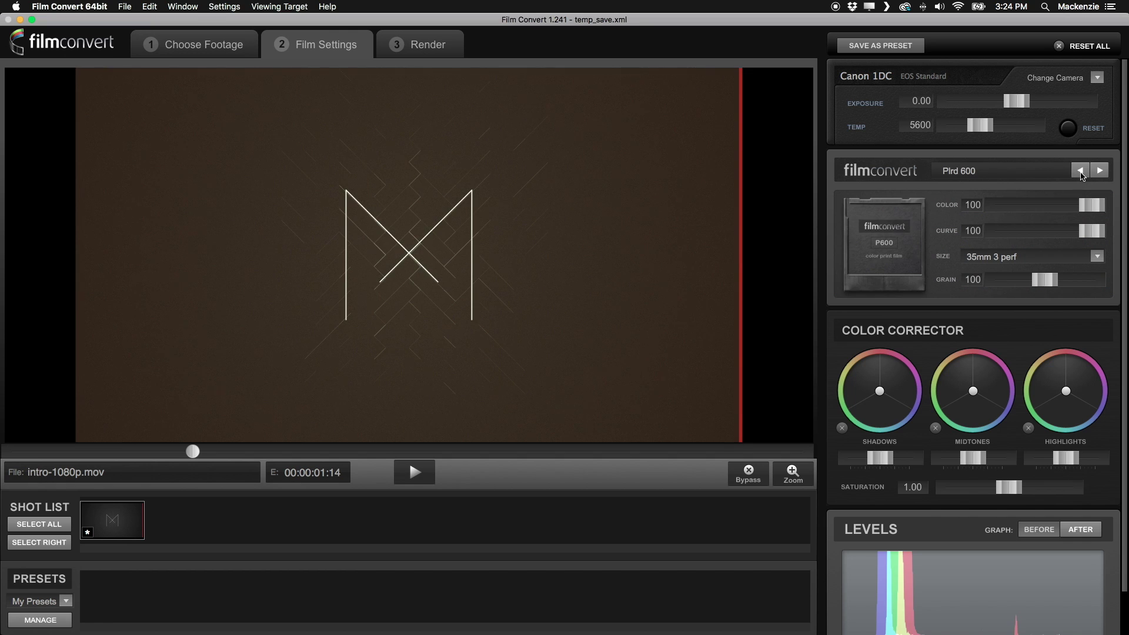
left_click(1080, 175)
left_click(1099, 171)
left_click(1099, 171)
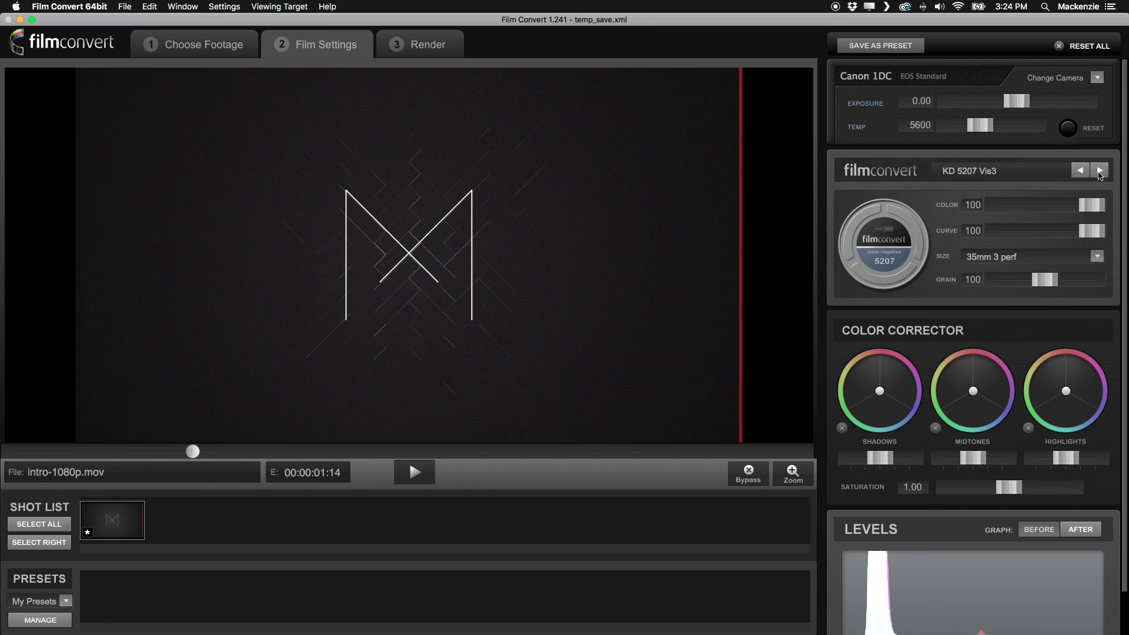
left_click(1100, 170)
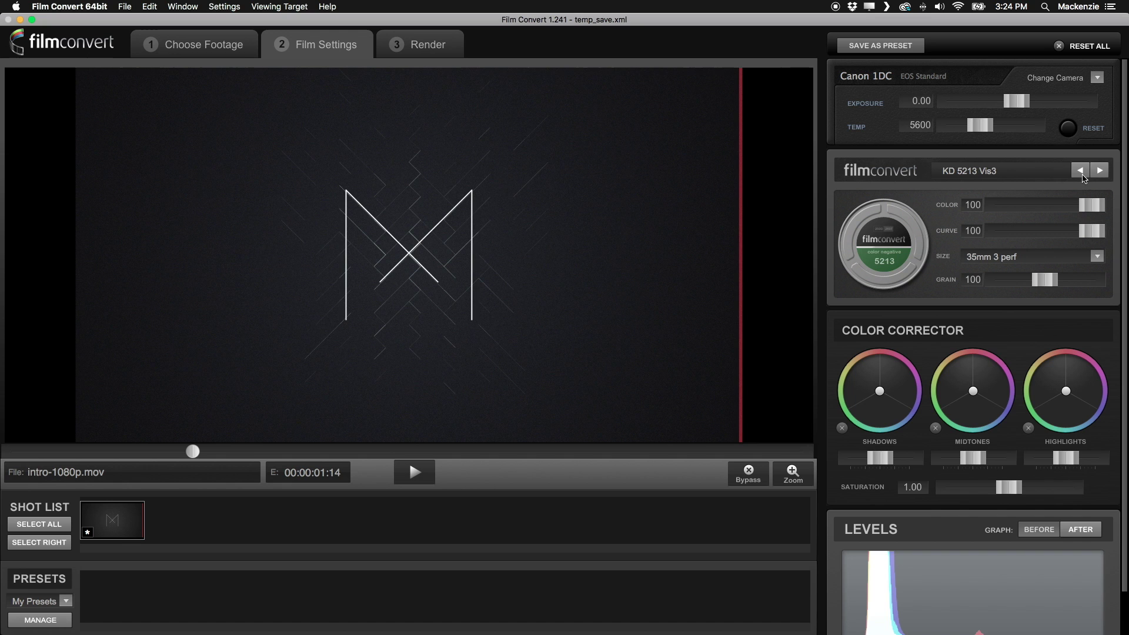
left_click(1082, 174)
- Pick Plrd 600 from the film stock list, then switch back to KD 5207 Vis3
left_click(998, 171)
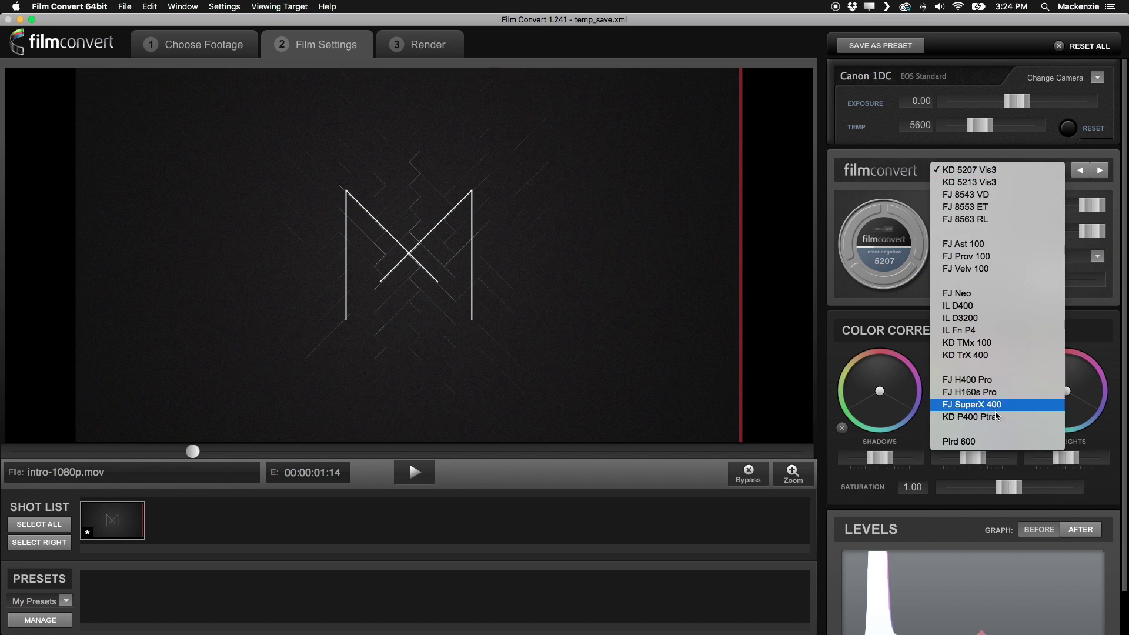
left_click(997, 440)
left_click(998, 170)
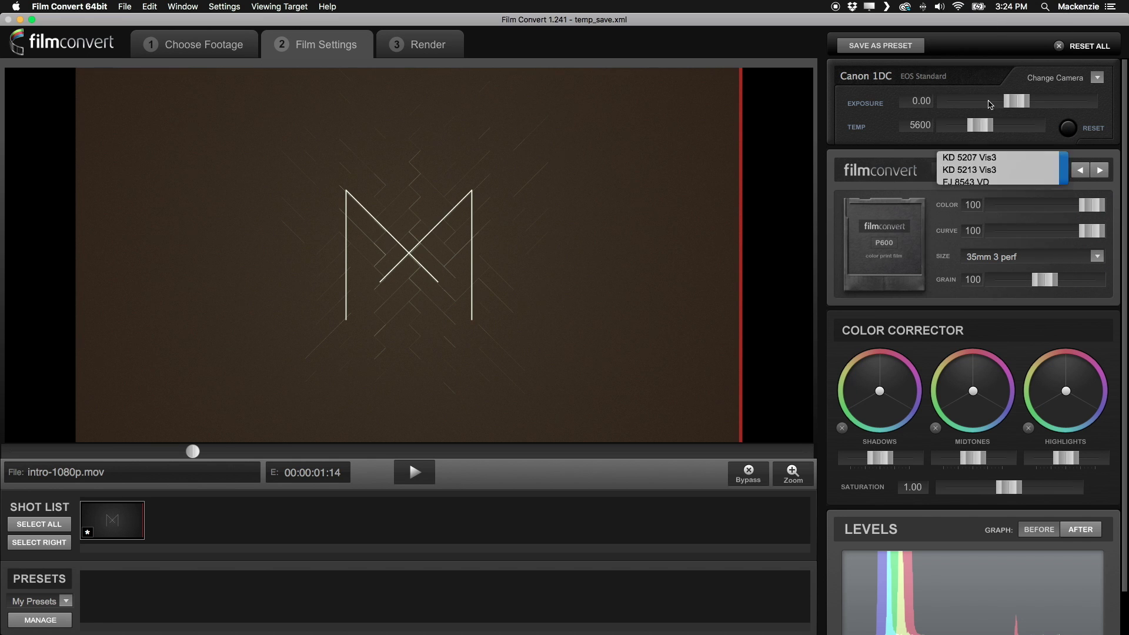
left_click(984, 120)
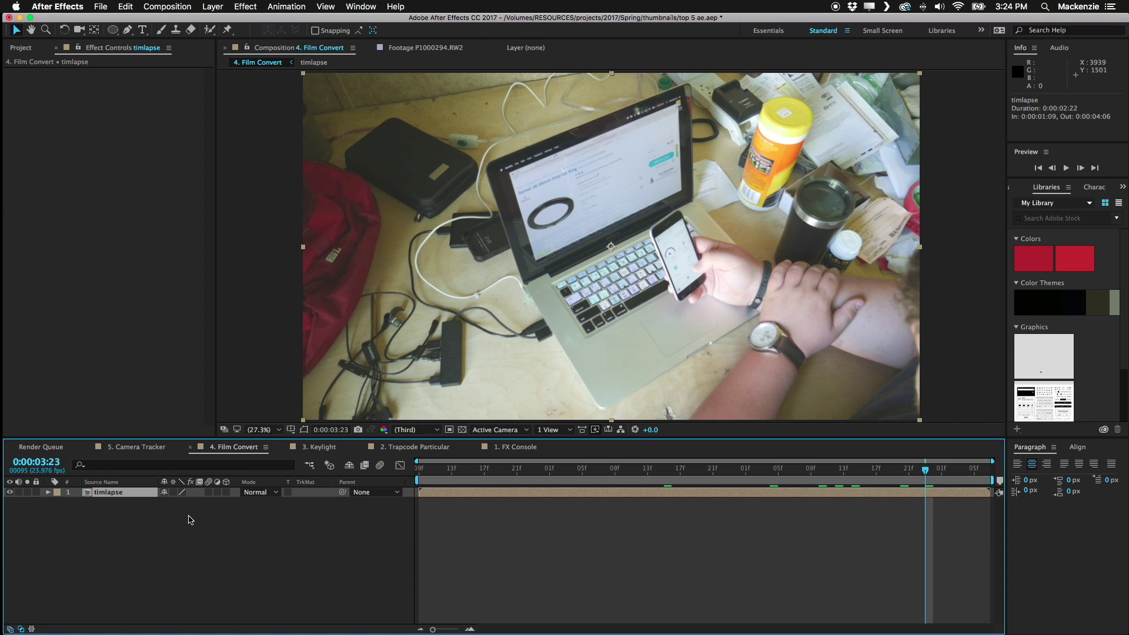
- Search 'film' in FX Console to apply FilmConvert Pro to timlapse, then switch to 3. Keylight
key("ctrl+space")
type("film")
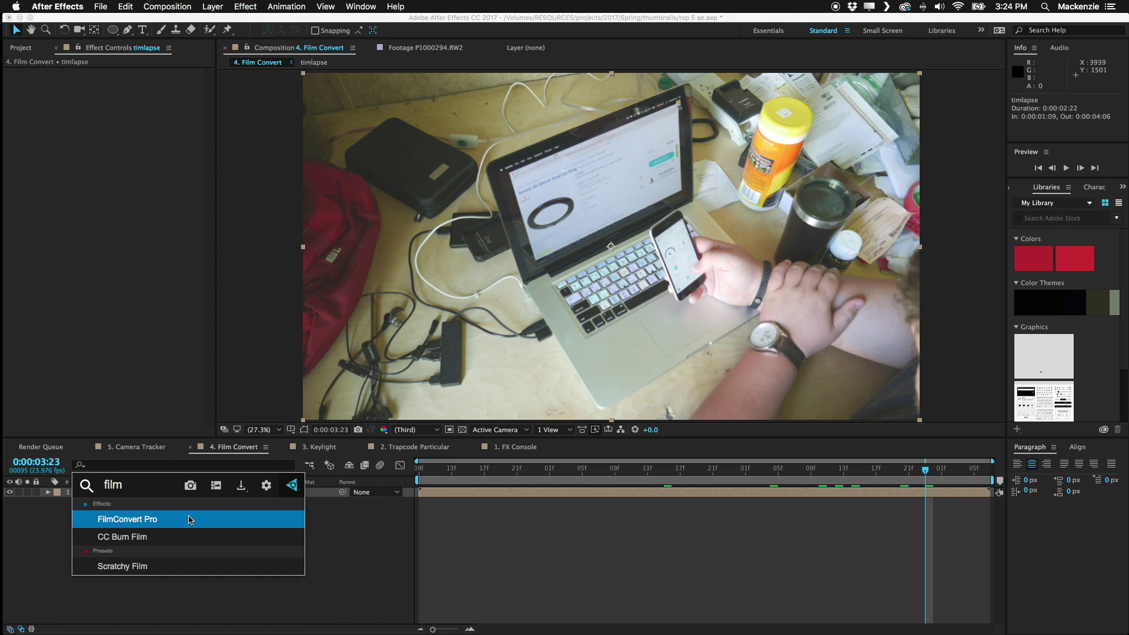
key("Return")
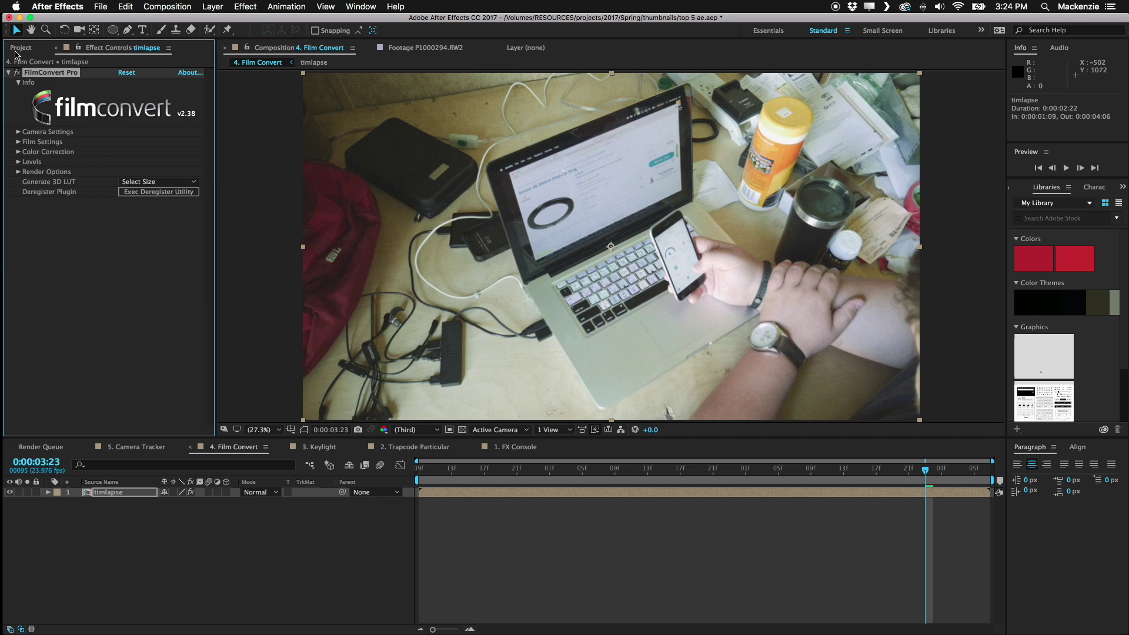
left_click(322, 447)
left_click_drag(652, 470, 613, 479)
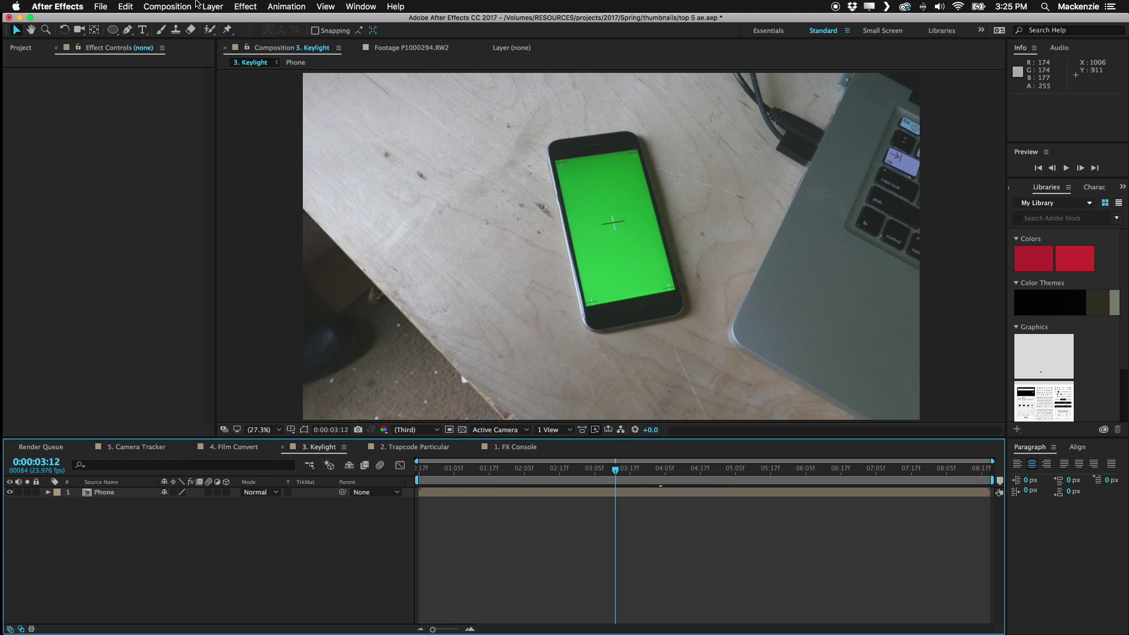
- Select the Phone layer and apply Effect > Keying > Keylight (1.2) to it
left_click(255, 6)
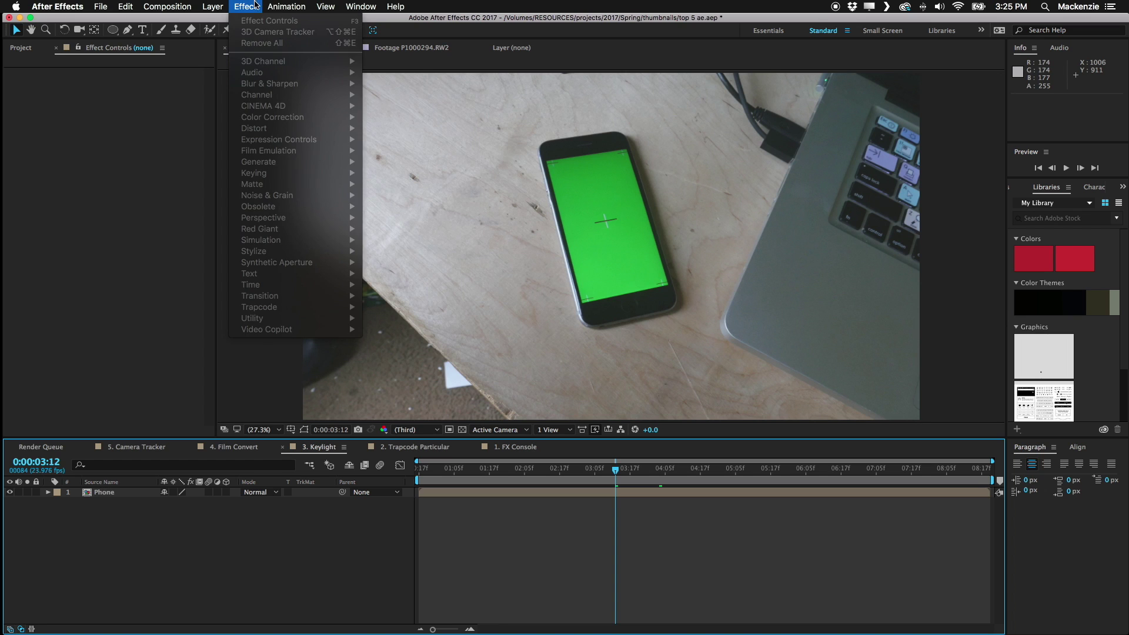
left_click(211, 534)
left_click(140, 494)
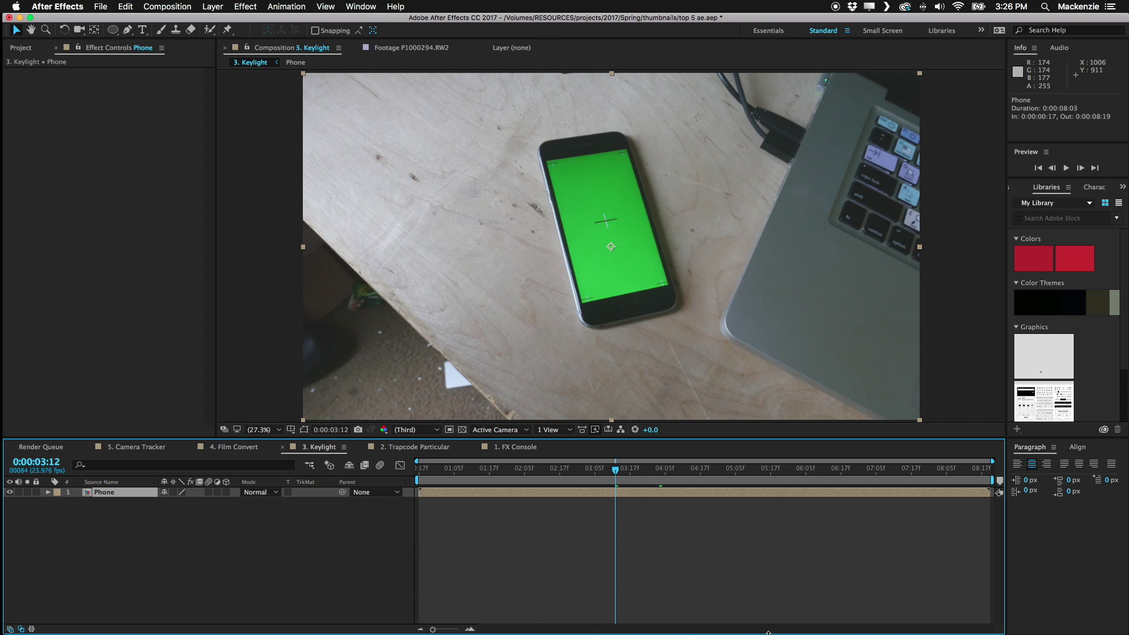
left_click_drag(615, 468, 592, 468)
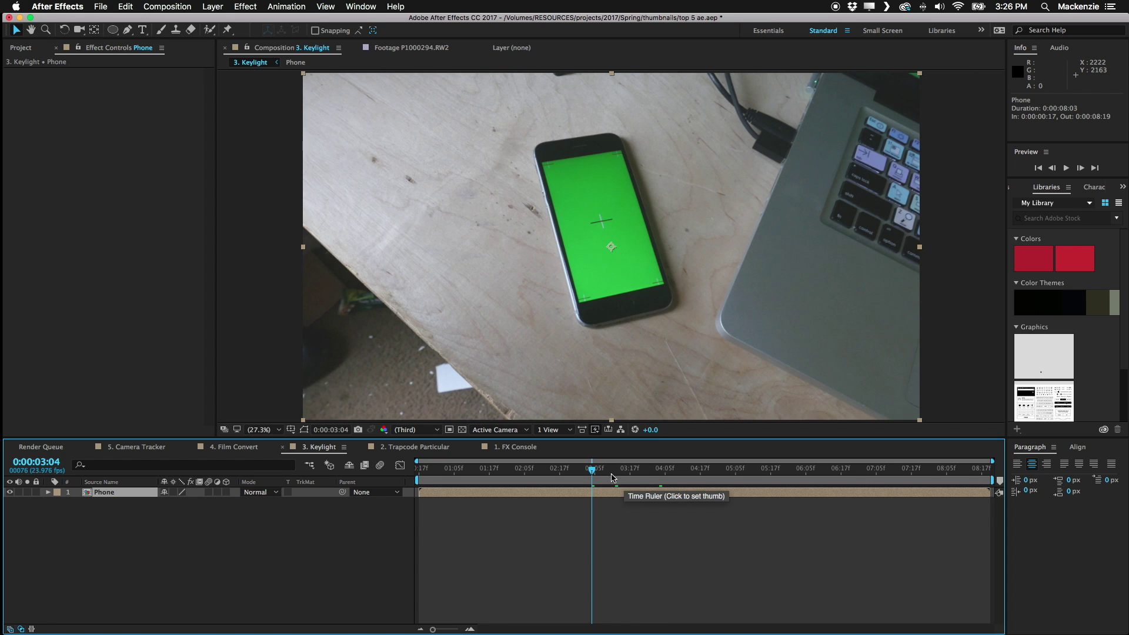
left_click(246, 6)
key("Escape")
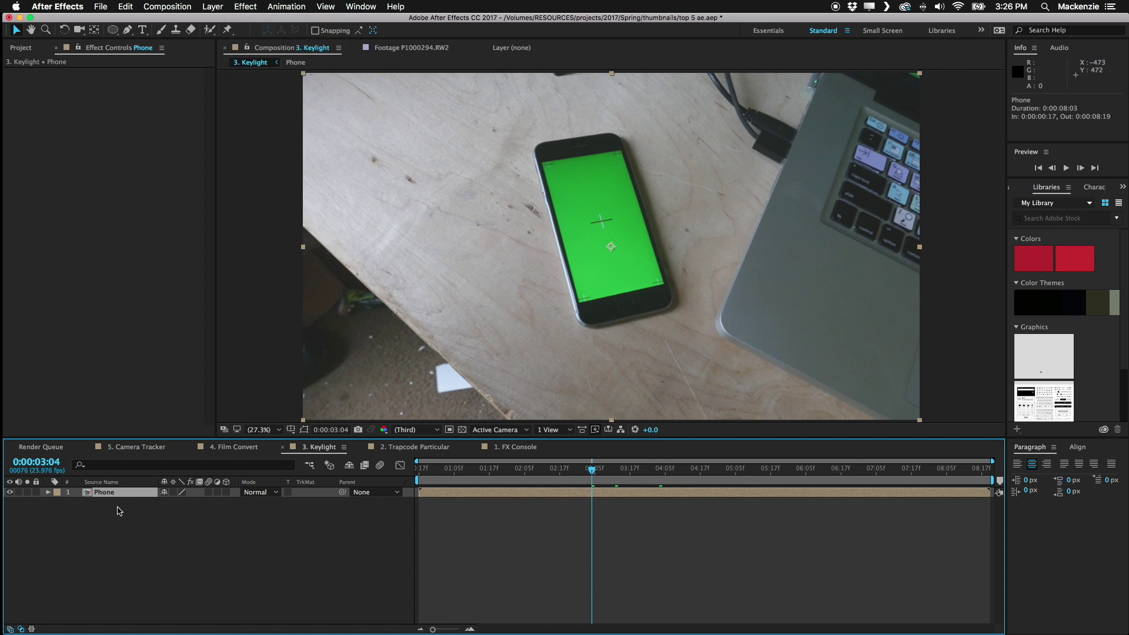
left_click(246, 6)
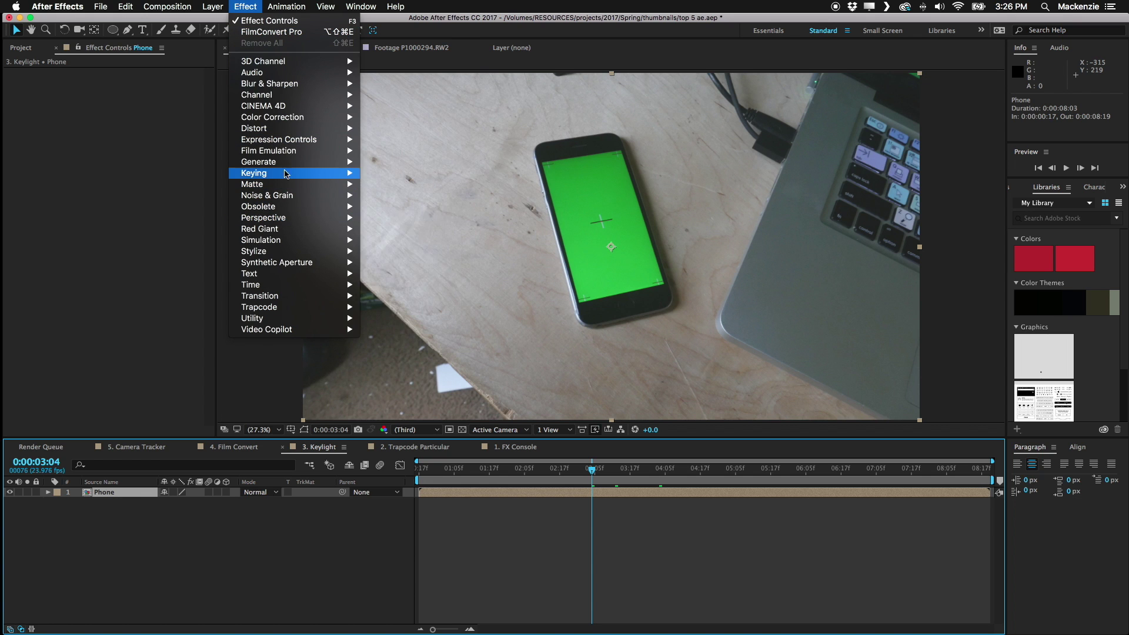
mouse_move(288, 171)
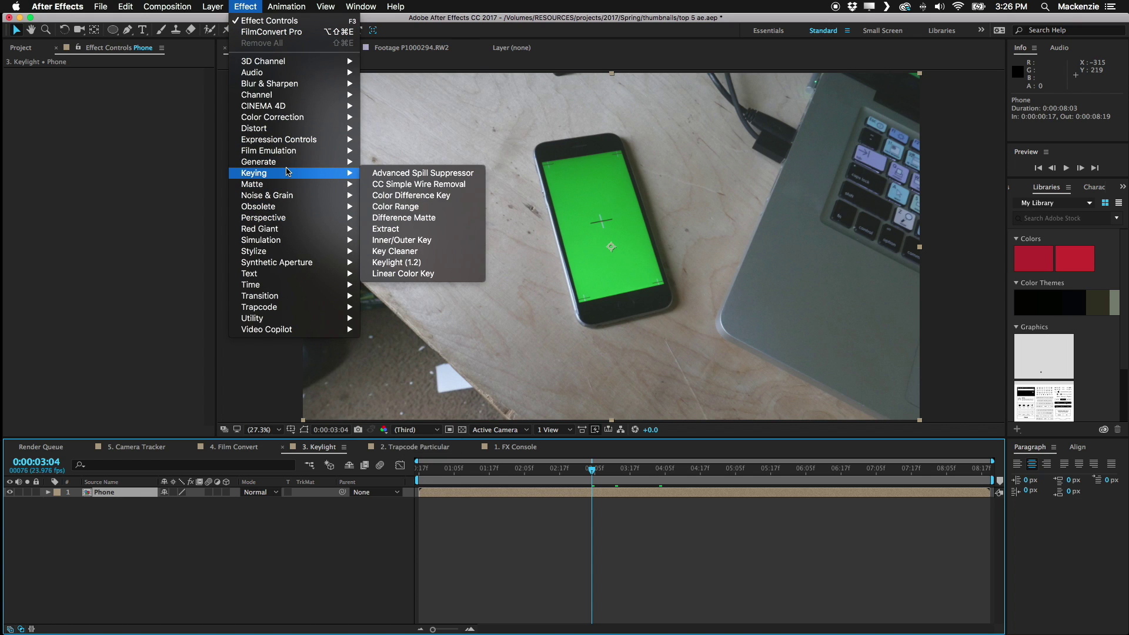
left_click(404, 262)
left_click_drag(591, 469, 593, 500)
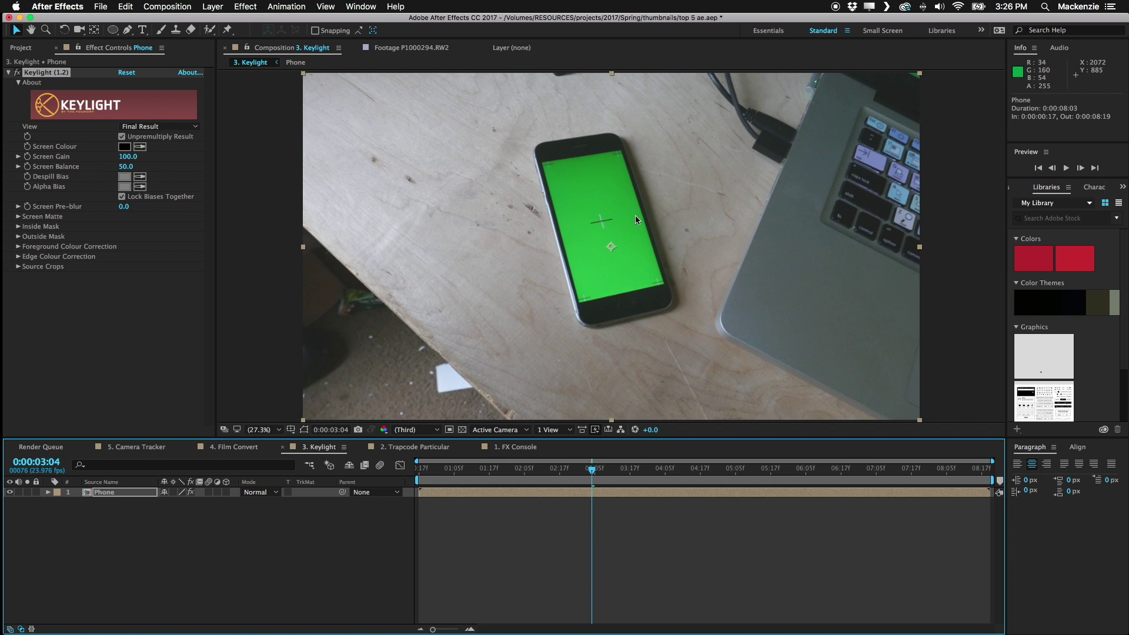
- Sample the green phone screen as Keylight's Screen Colour and raise Clip Black in Screen Matte view
left_click(5, 460)
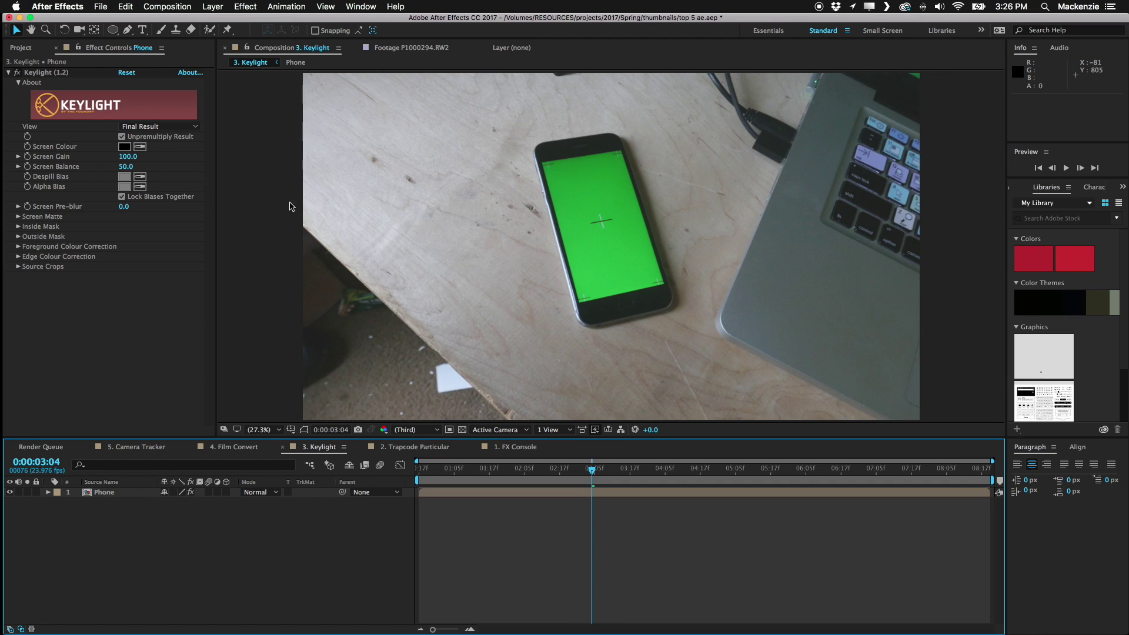
left_click(140, 146)
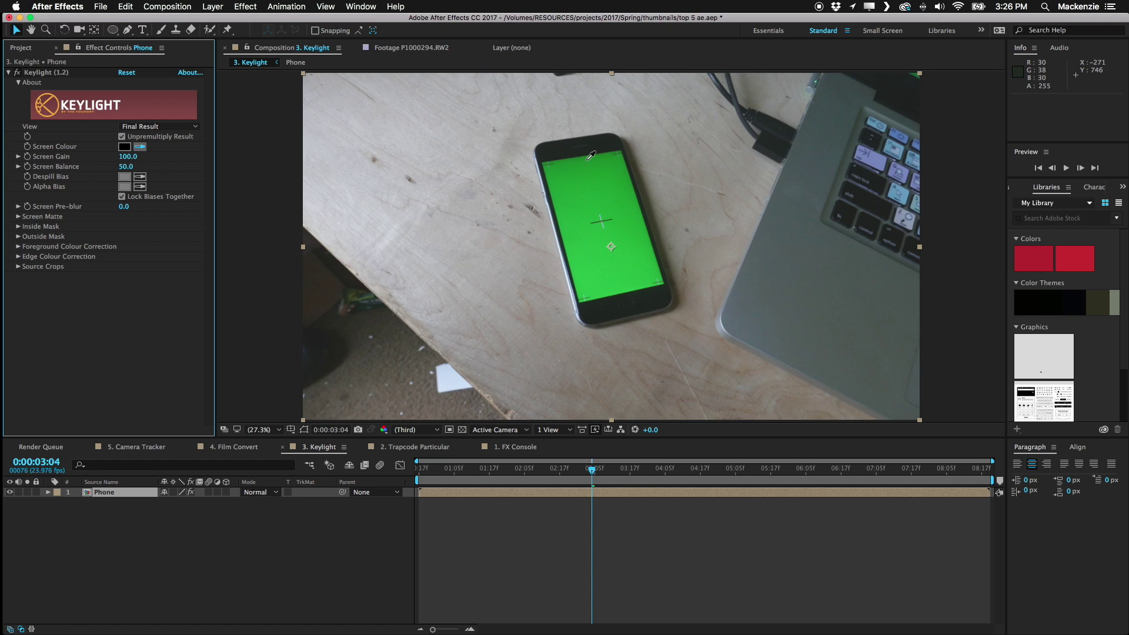
left_click(583, 224)
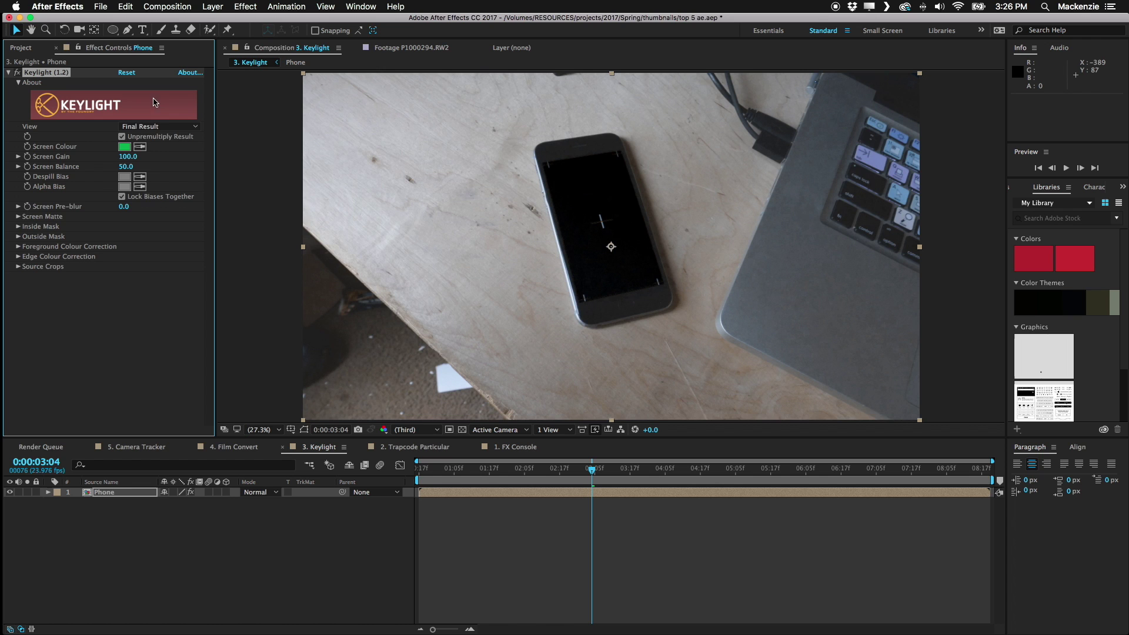
left_click(168, 127)
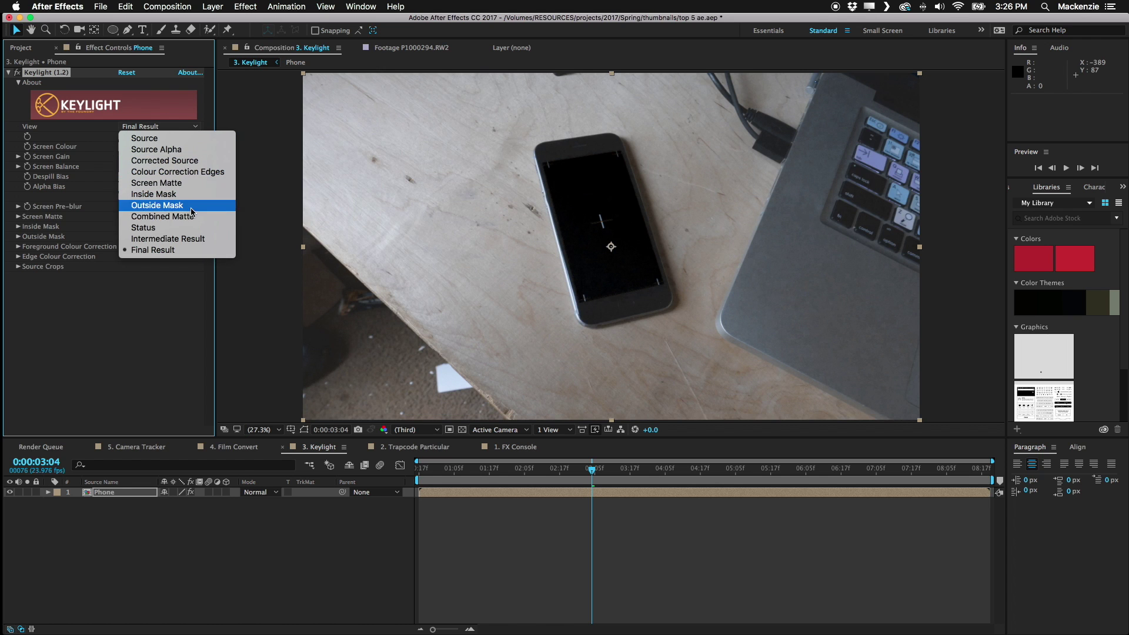
left_click(170, 183)
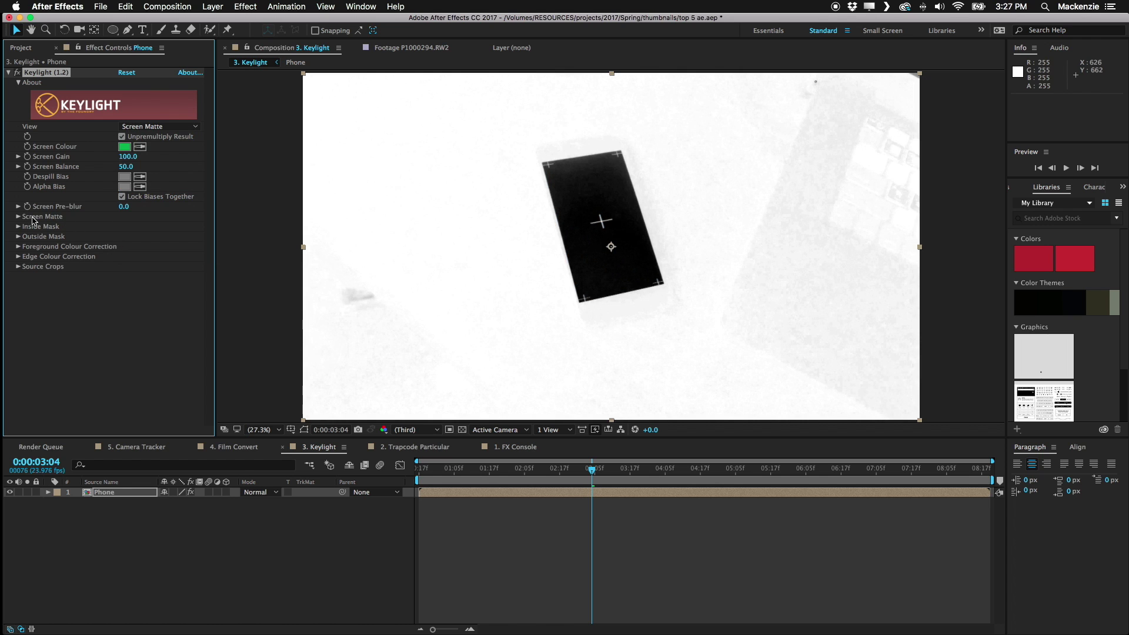
left_click(19, 217)
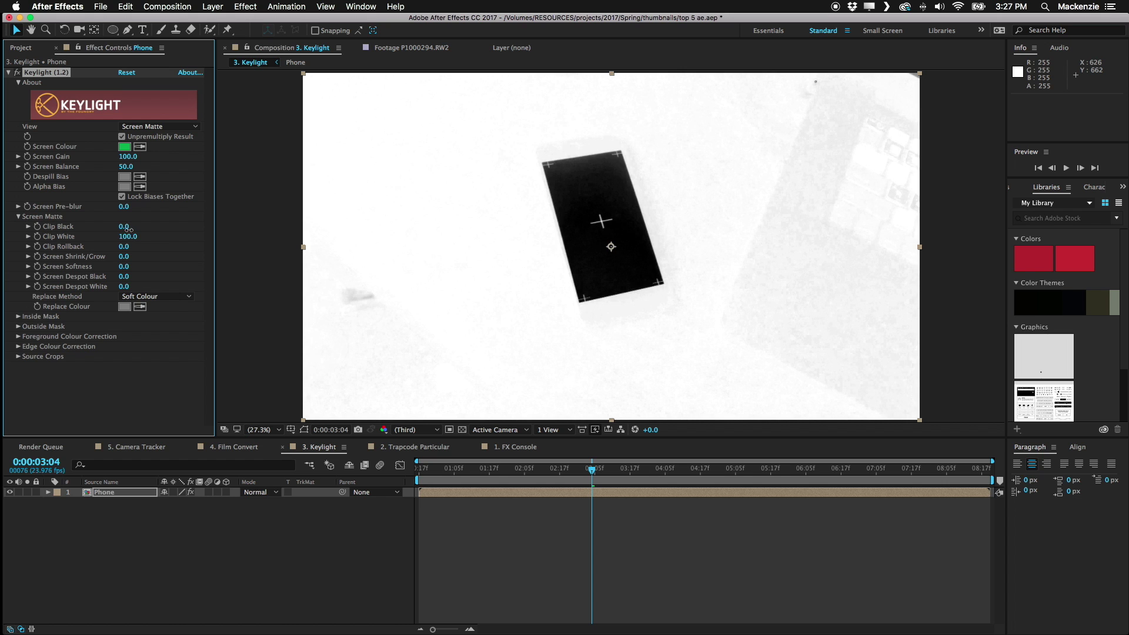
mouse_move(125, 227)
left_mouse_down()
mouse_move(137, 228)
mouse_move(124, 243)
left_mouse_up()
left_click(159, 127)
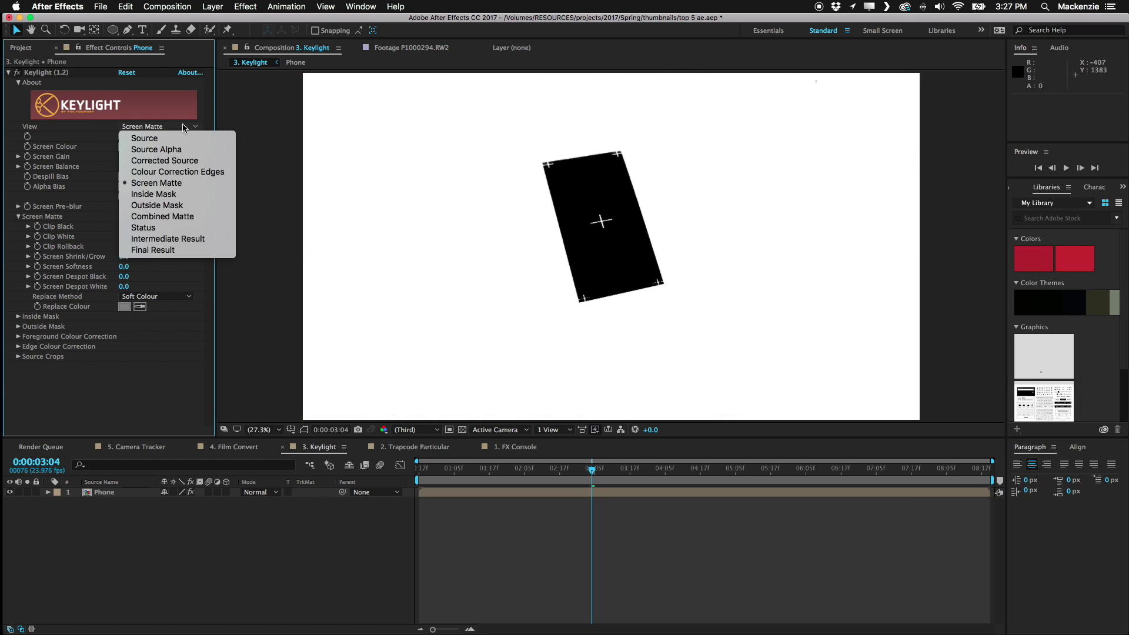
left_click(154, 250)
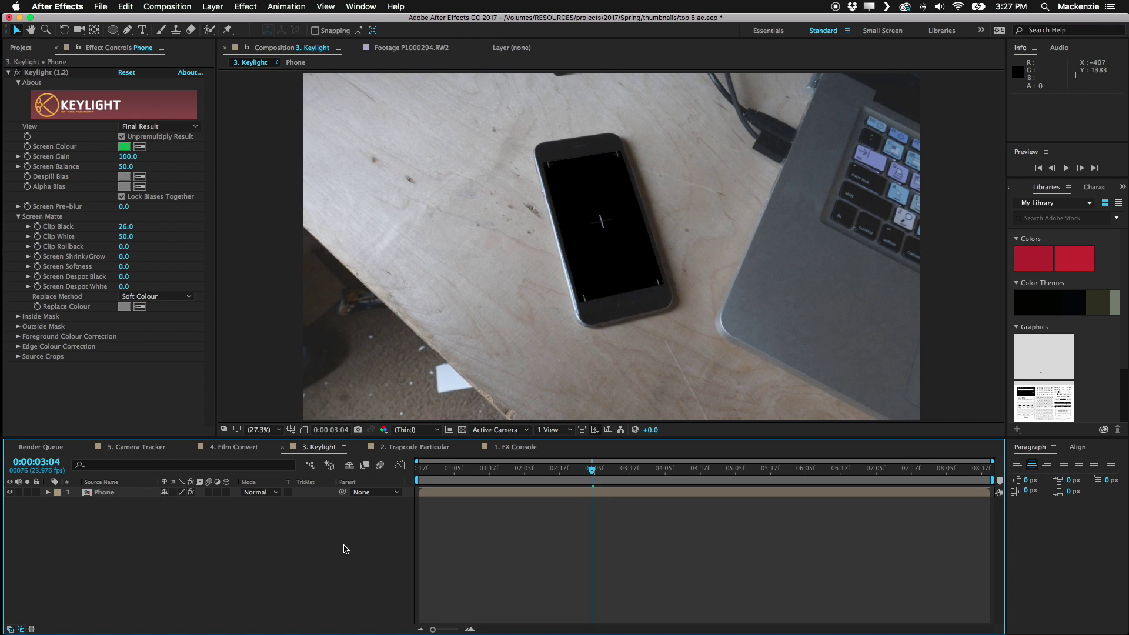
- Create a white solid and move it below the Phone layer
key("super+y")
left_click(459, 353)
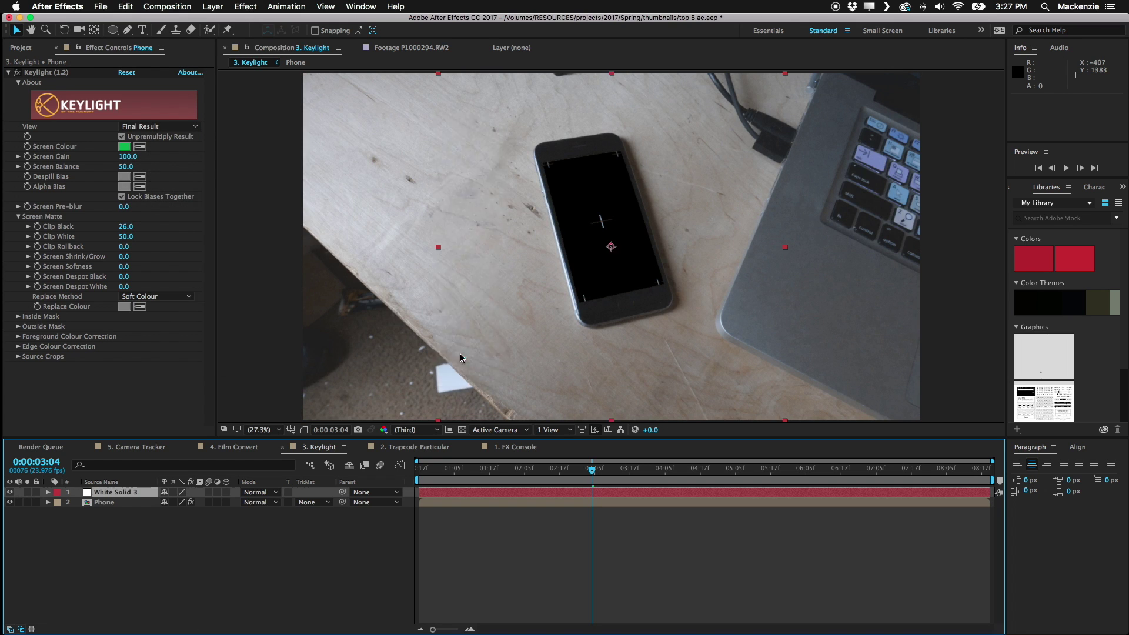
left_click_drag(137, 492, 176, 533)
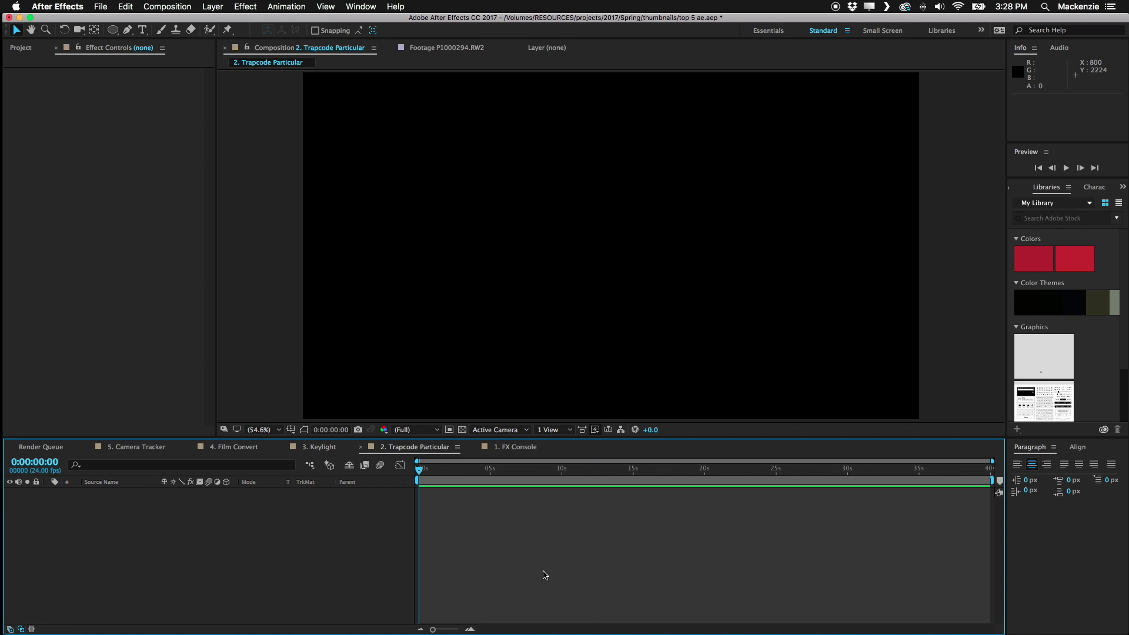
- Create a white solid and apply the Trapcode Particular effect to it
key("super+y")
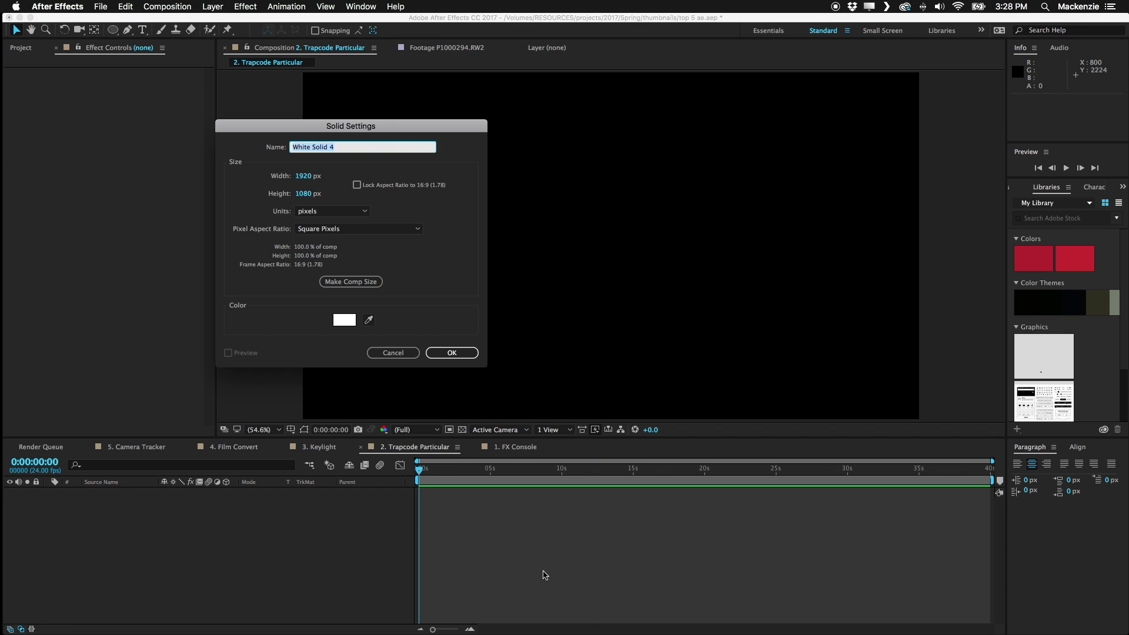
key("Return")
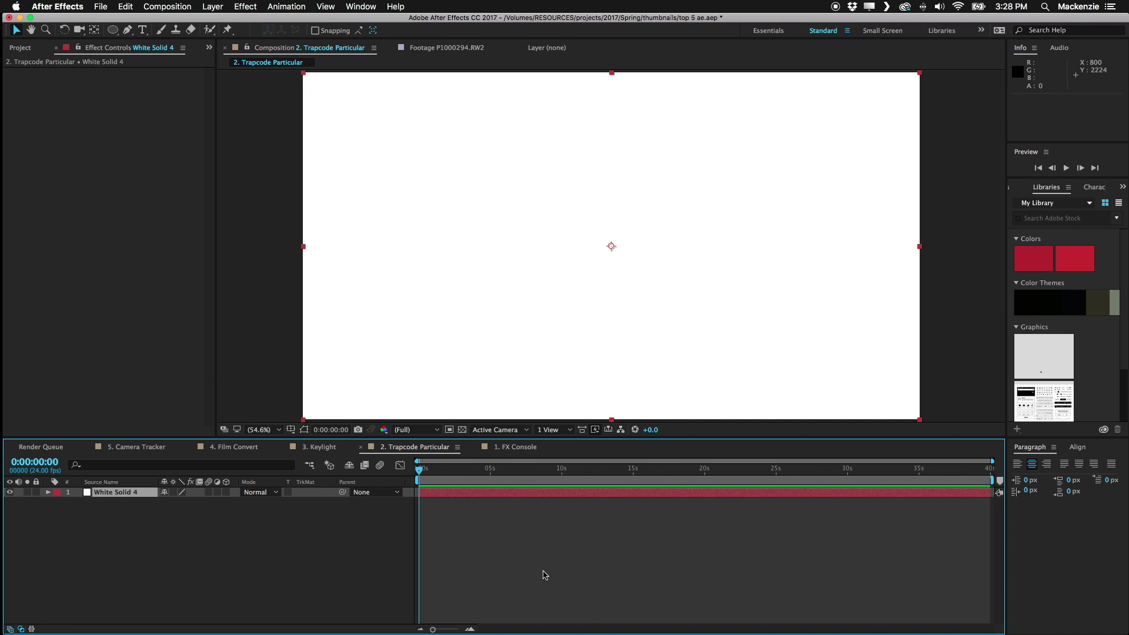
left_click(254, 6)
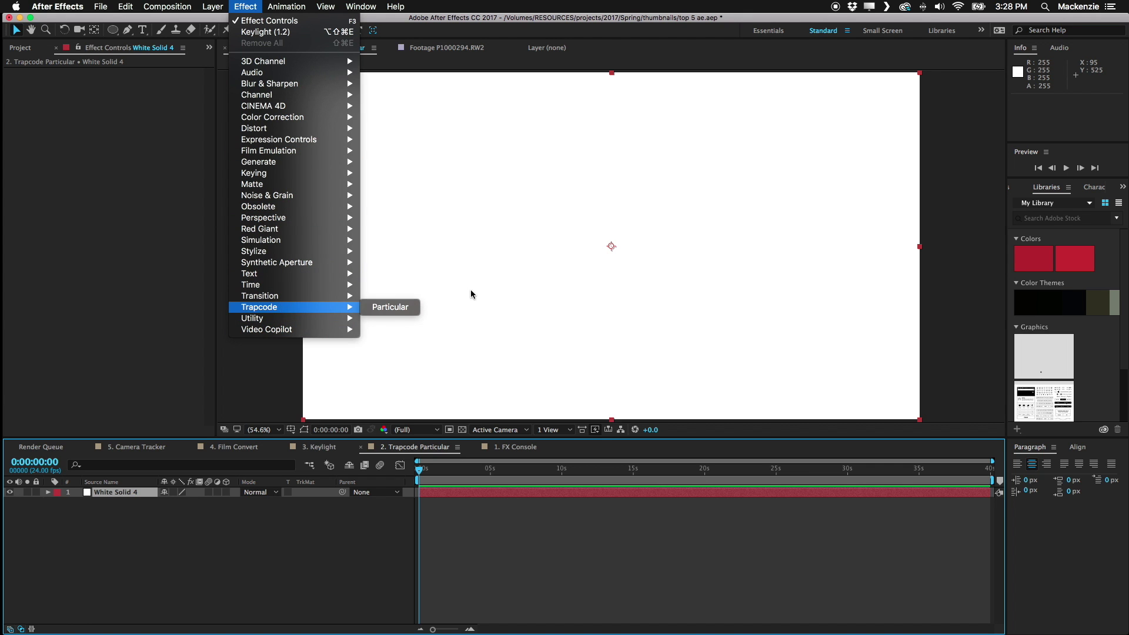
left_click(388, 308)
left_click(465, 468)
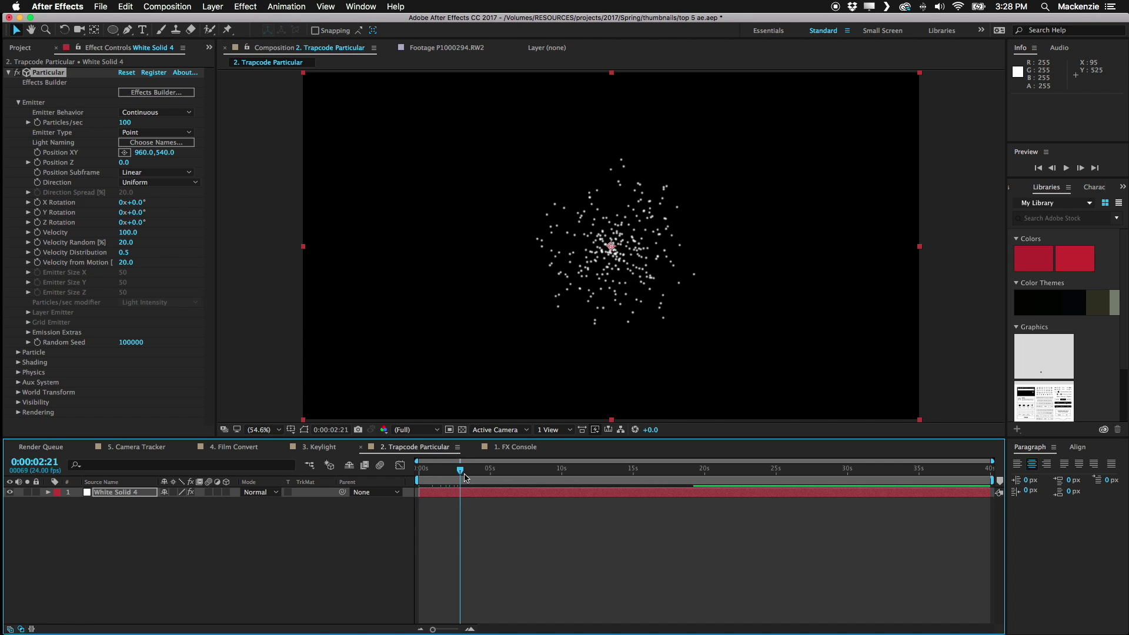
left_click(154, 447)
left_click(404, 448)
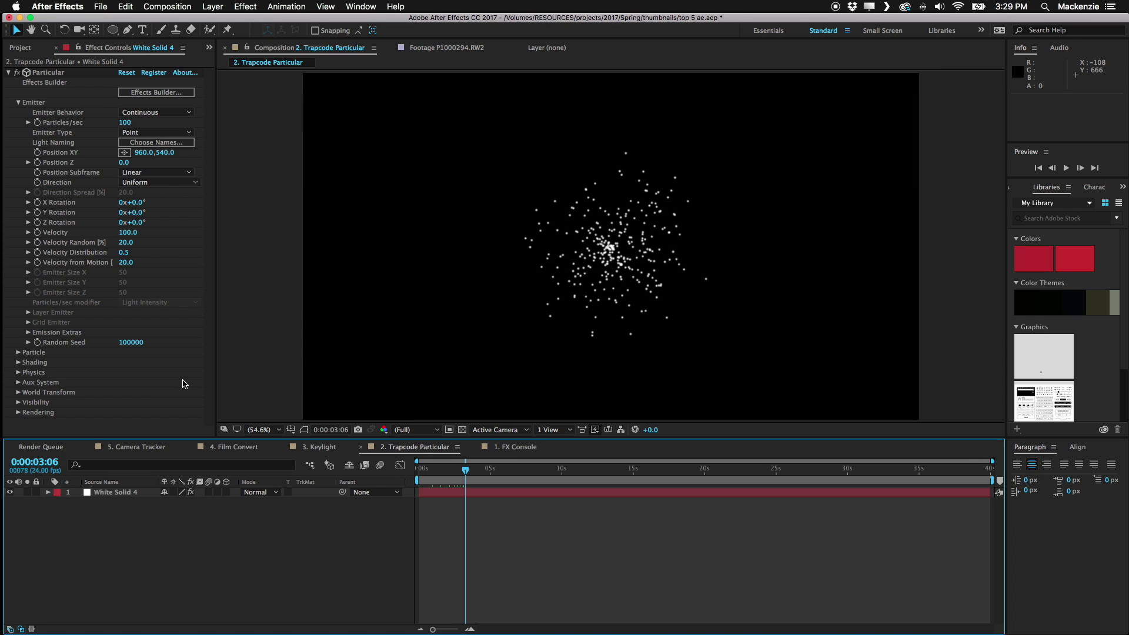
- Set Particular's Emitter Behavior to Continuous and scrub later to preview the particles
left_click(65, 74)
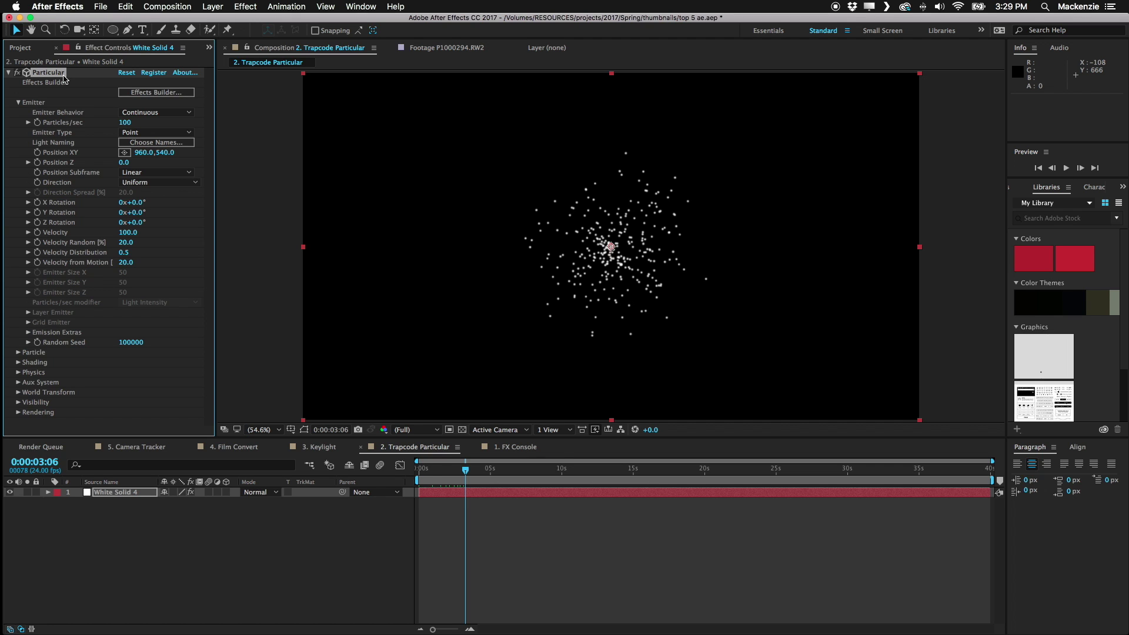
left_click(160, 95)
mouse_move(513, 468)
left_mouse_down()
mouse_move(704, 495)
mouse_move(729, 470)
mouse_move(521, 470)
left_mouse_up()
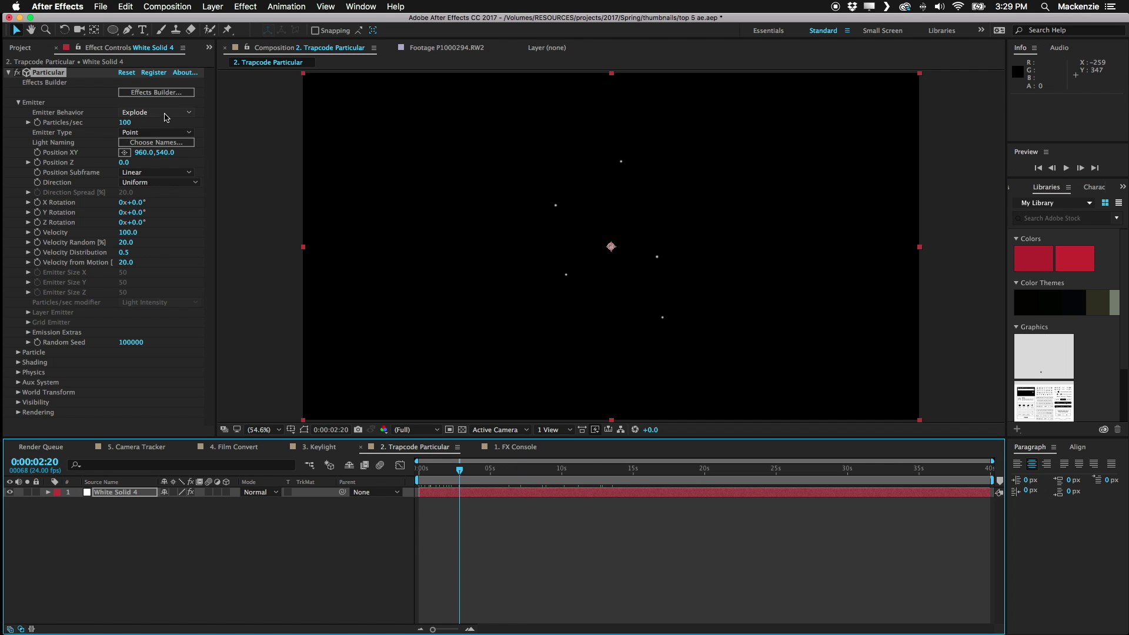
left_click(165, 114)
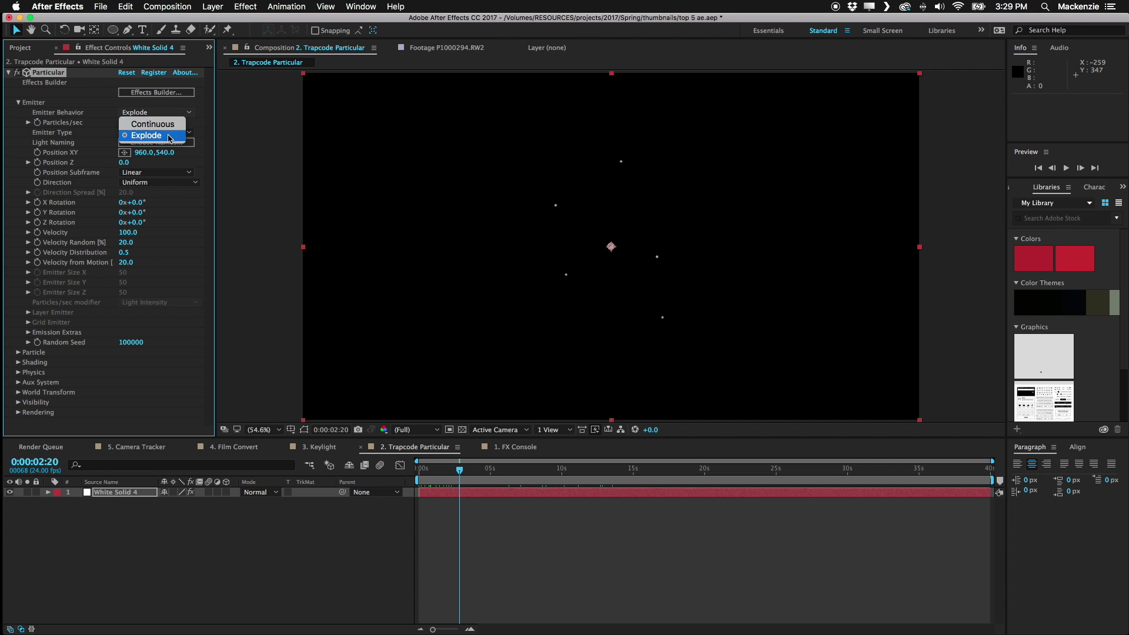
left_click(169, 122)
left_click(522, 470)
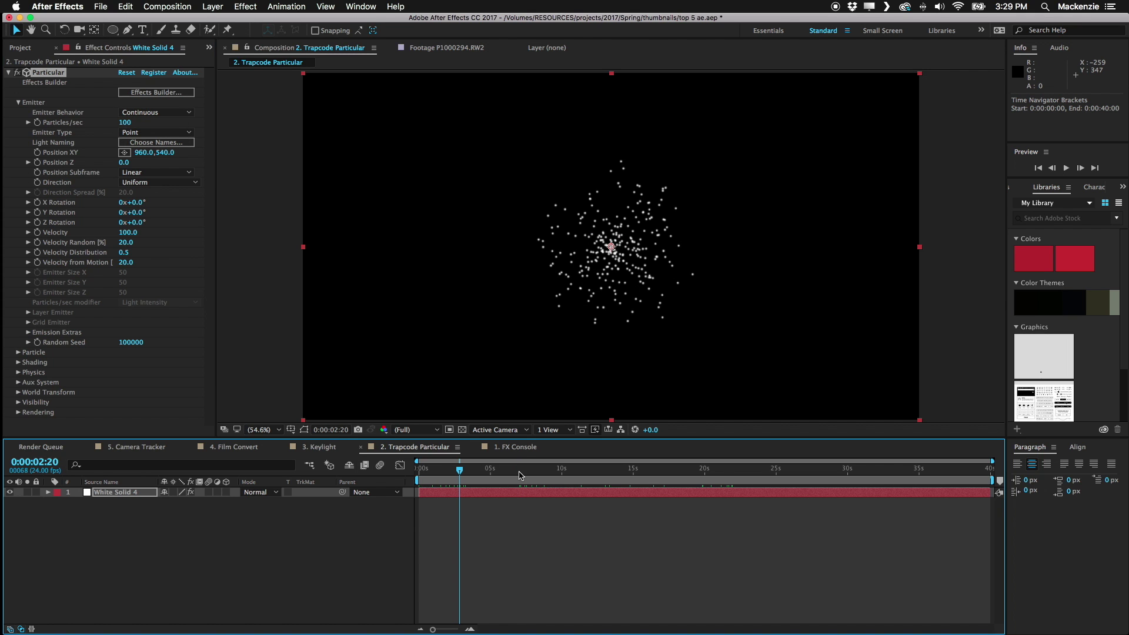
- Expand Particular's Particle settings group, then deselect the White Solid 4 layer
left_click(18, 352)
scroll(28, 222, "down", 5)
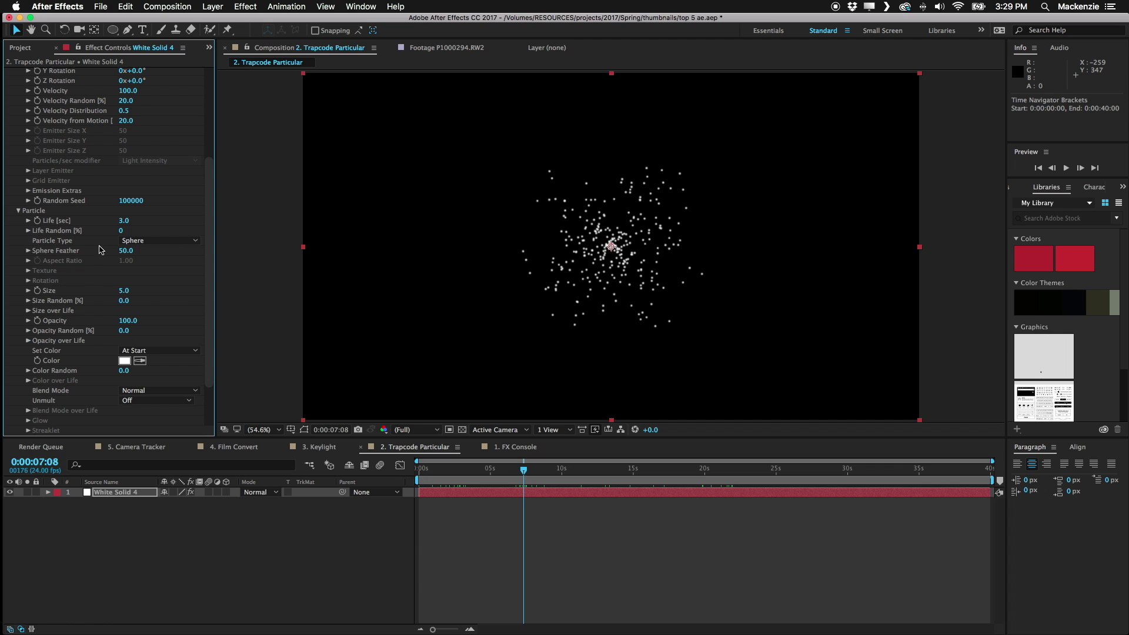
left_click_drag(212, 188, 196, 61)
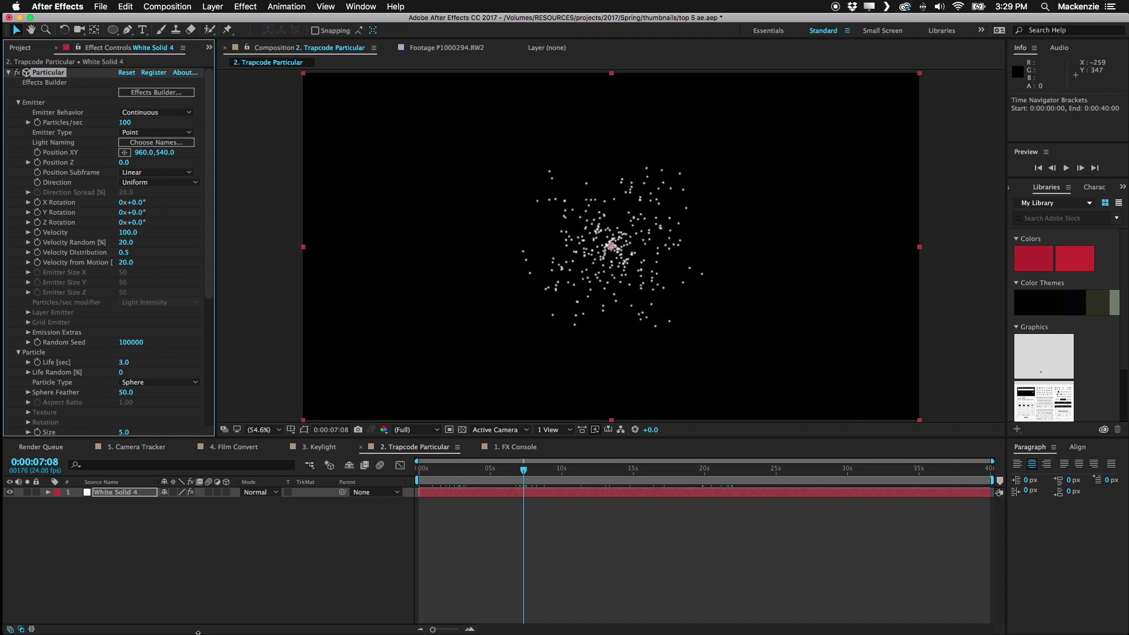
left_click(203, 597)
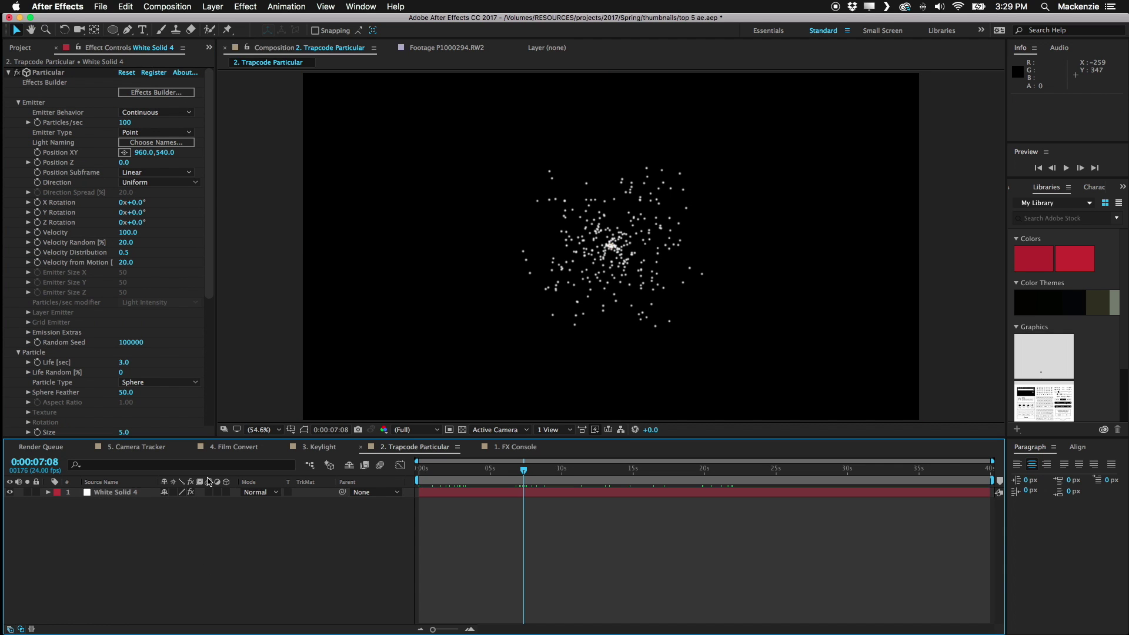
left_click(163, 94)
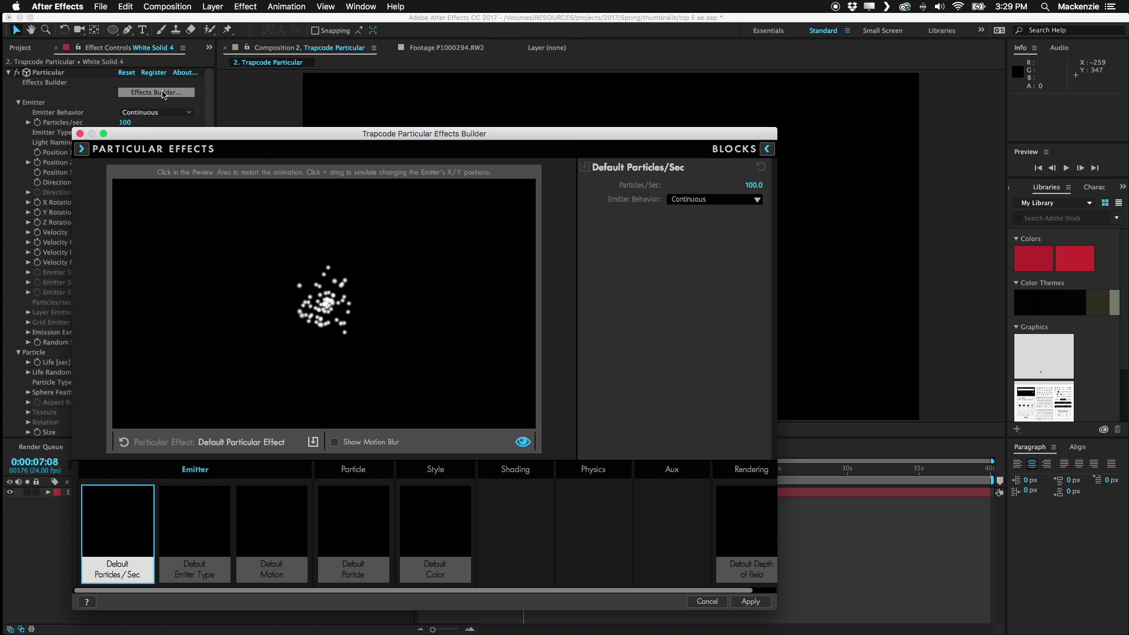
left_click(205, 548)
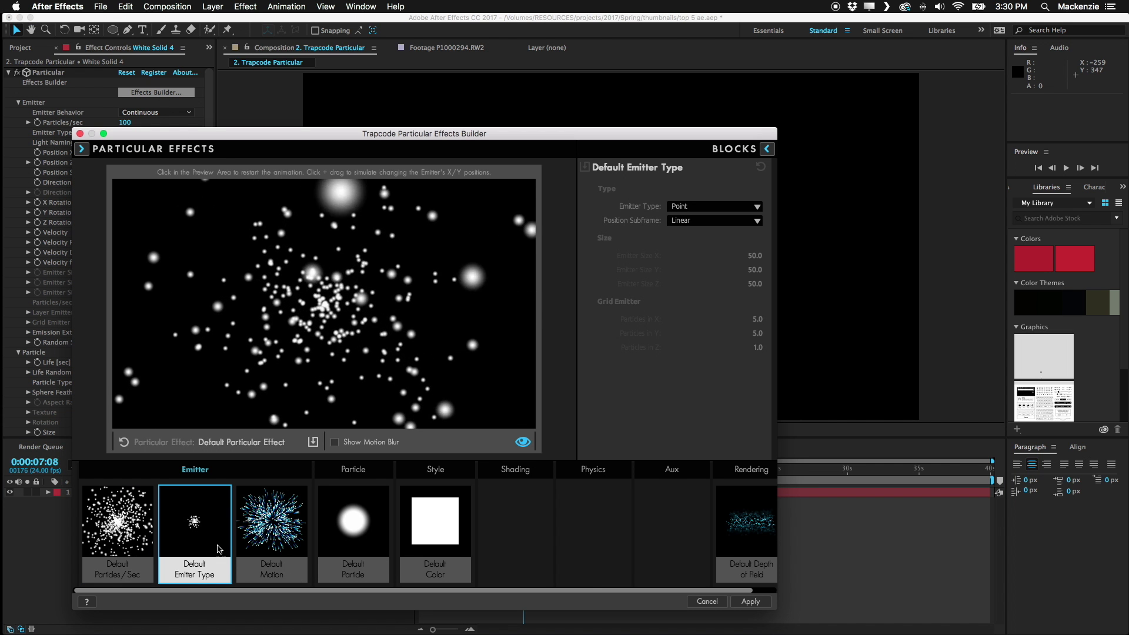
left_click(336, 539)
left_click(275, 529)
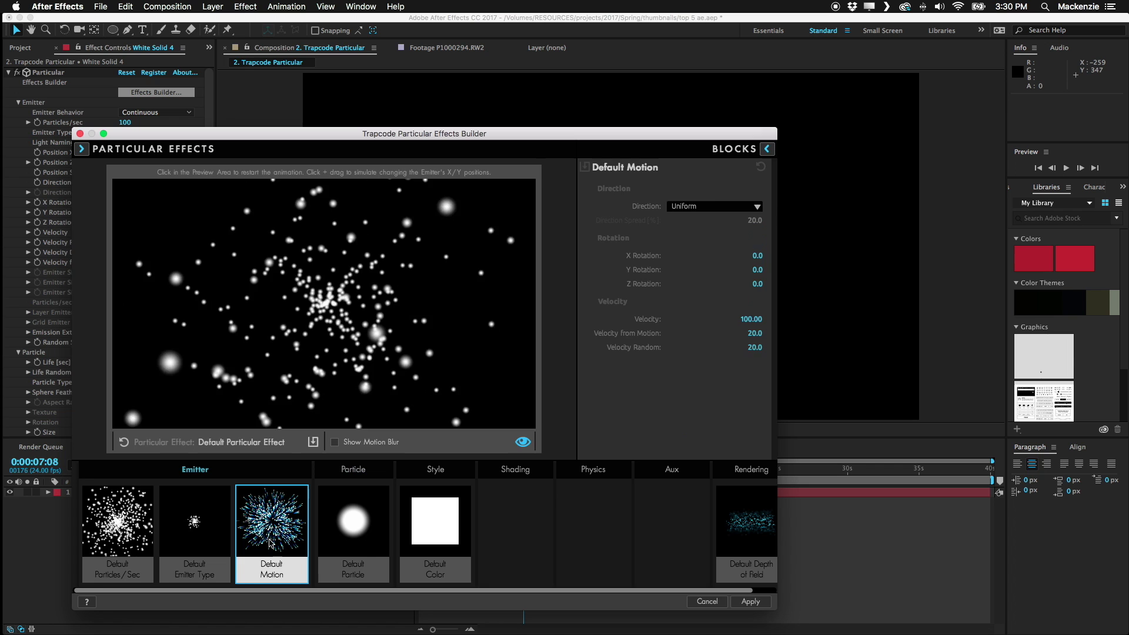
left_click(275, 529)
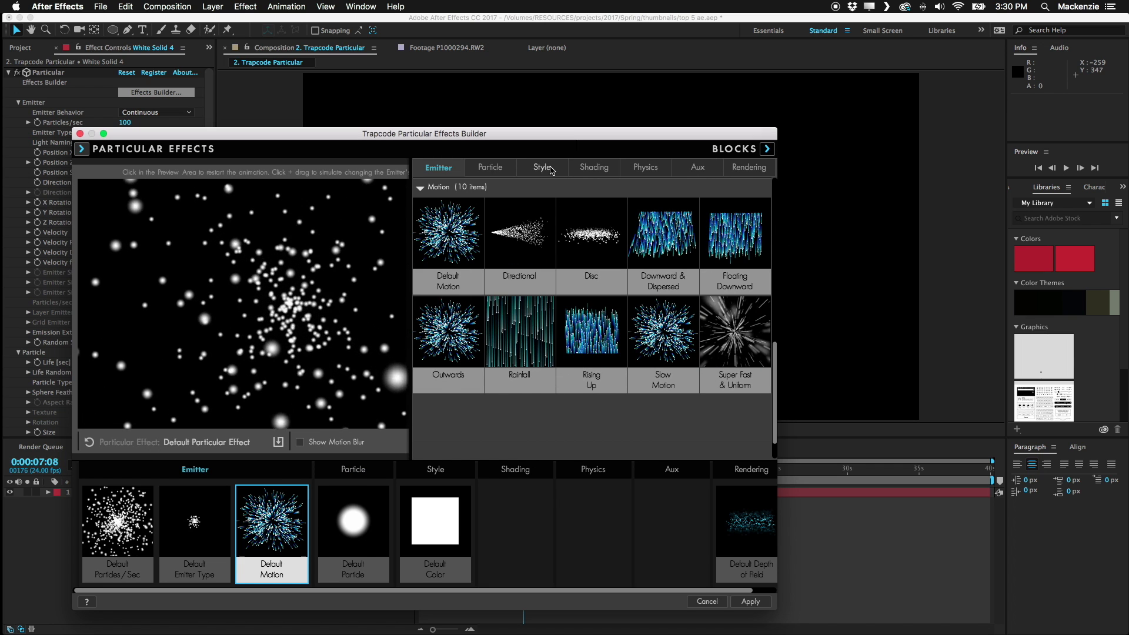
left_click(594, 167)
left_click(448, 235)
double_click(283, 522)
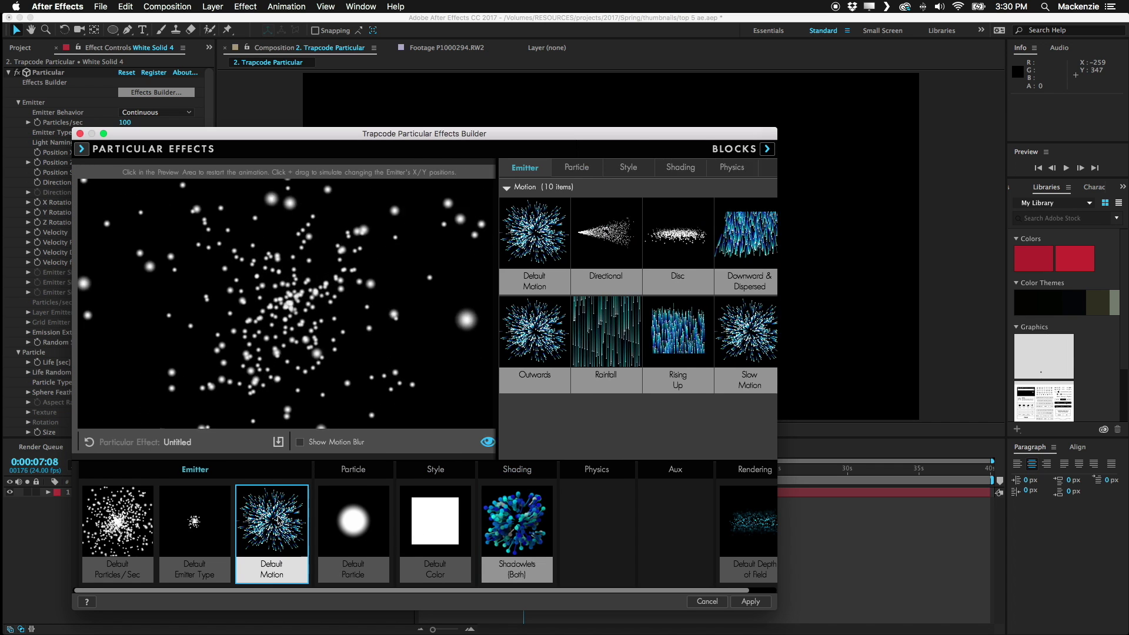
left_click(353, 520)
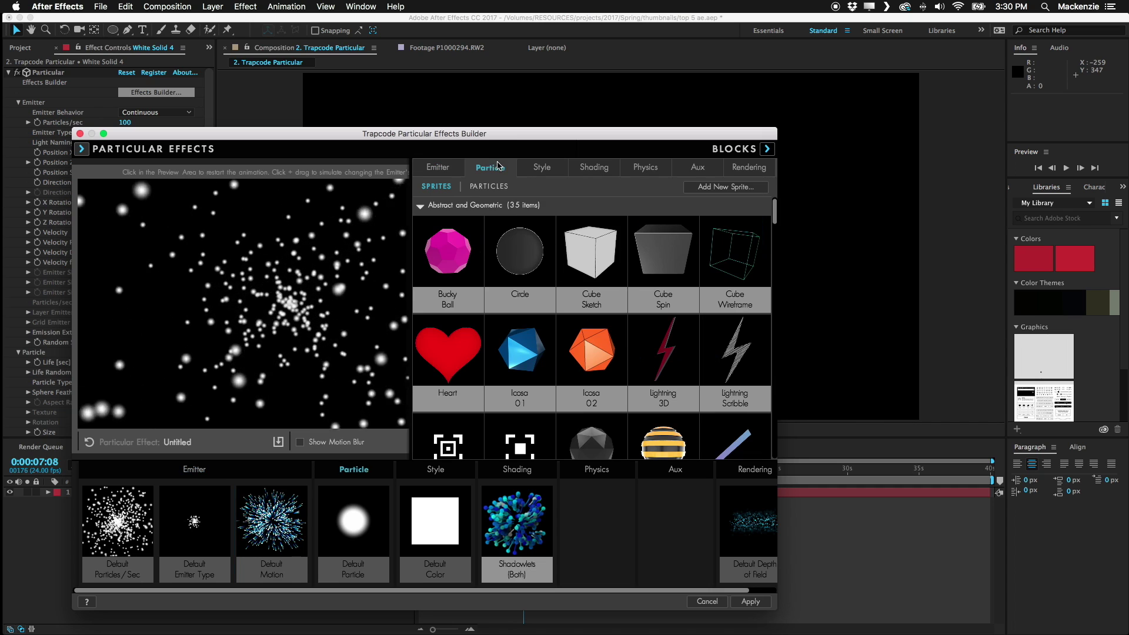
left_click(591, 332)
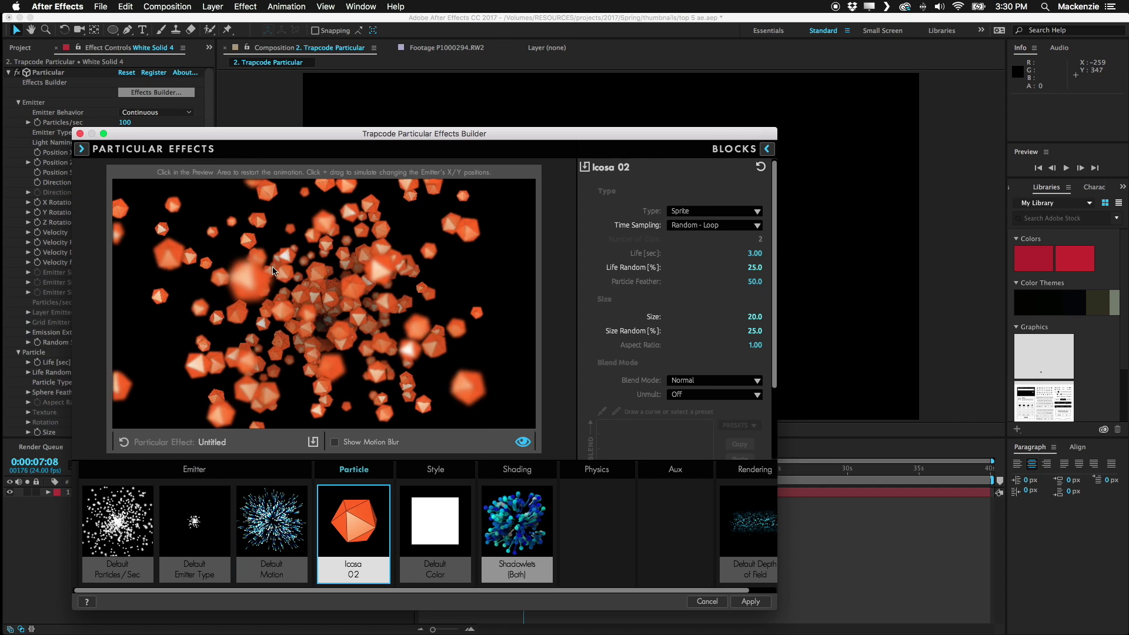
left_click_drag(402, 367, 564, 210)
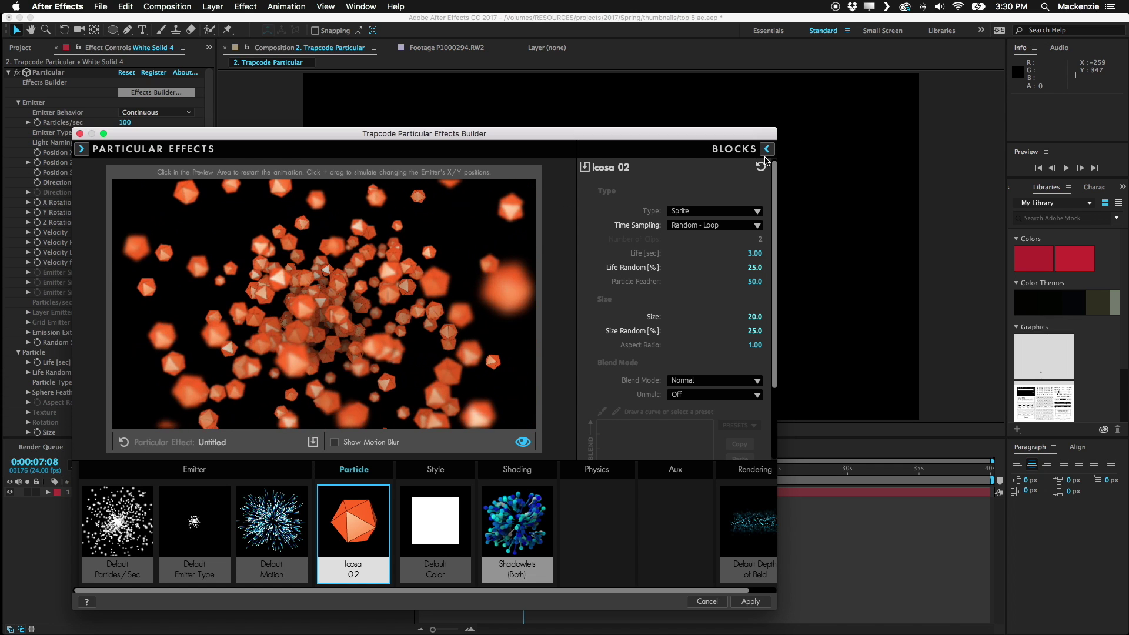
left_click(707, 601)
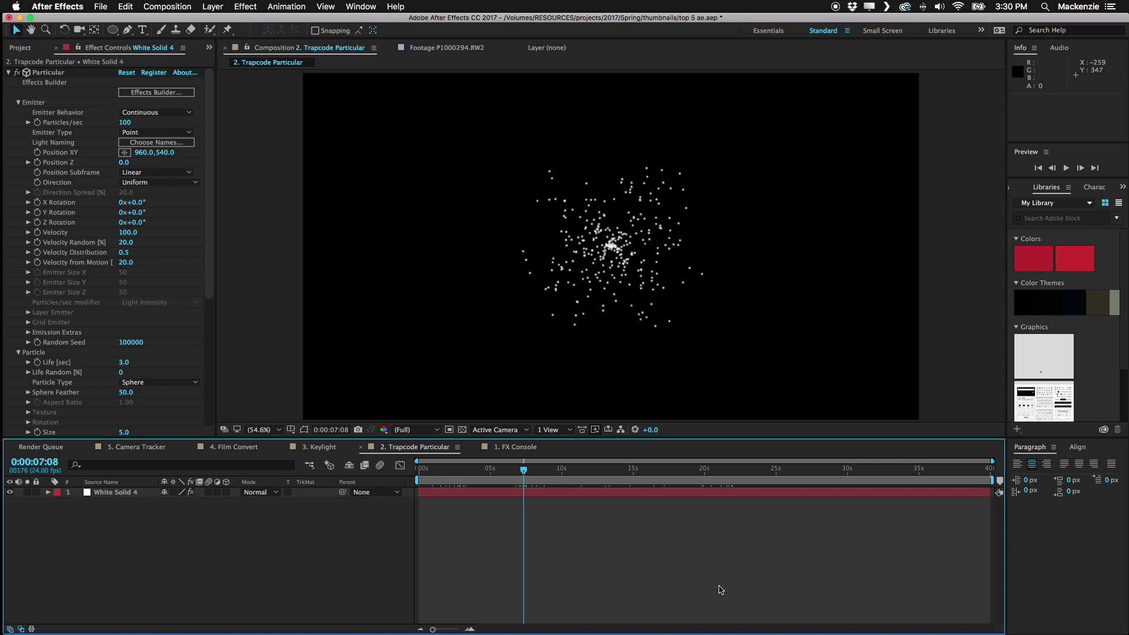
key("super+a")
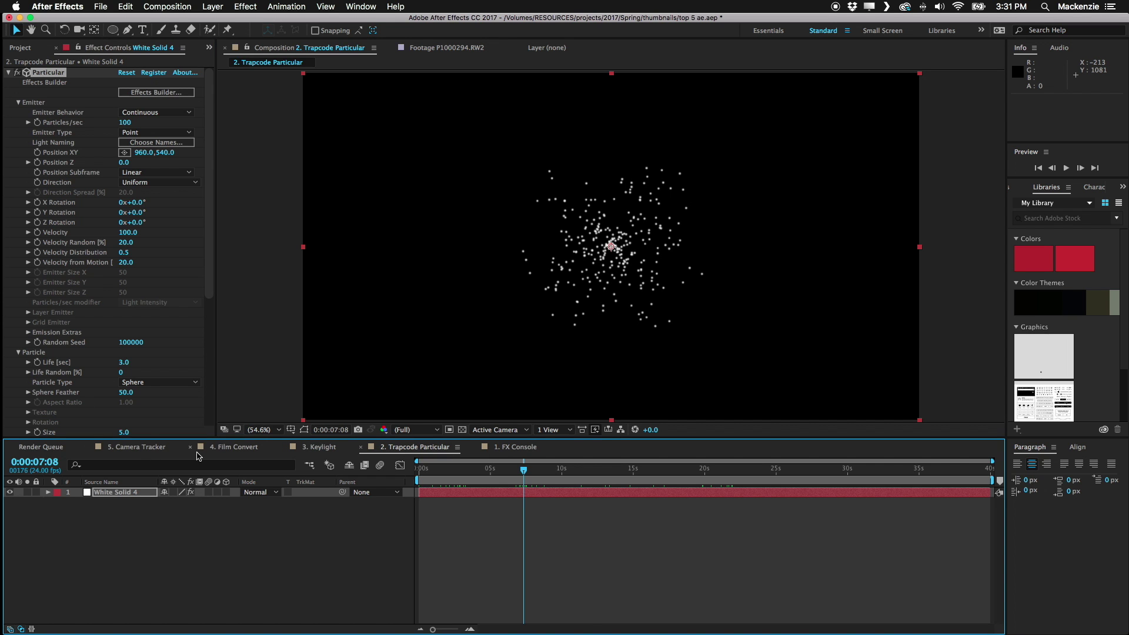
left_click(310, 448)
left_click(412, 448)
left_click(515, 448)
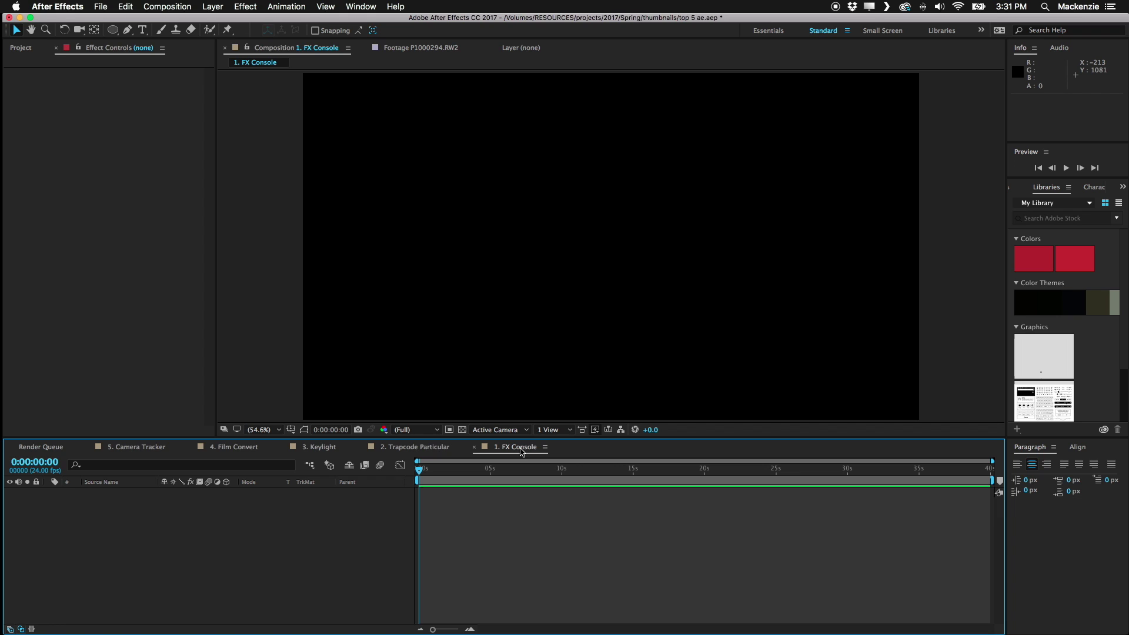
key("super+y")
key("Return")
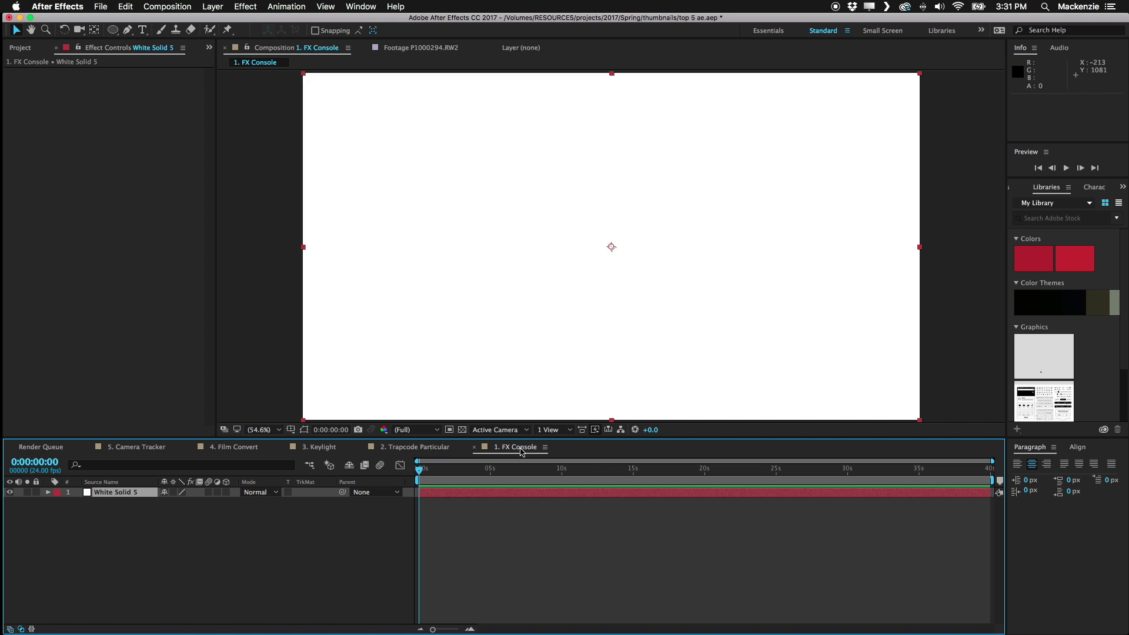
key("ctrl+space")
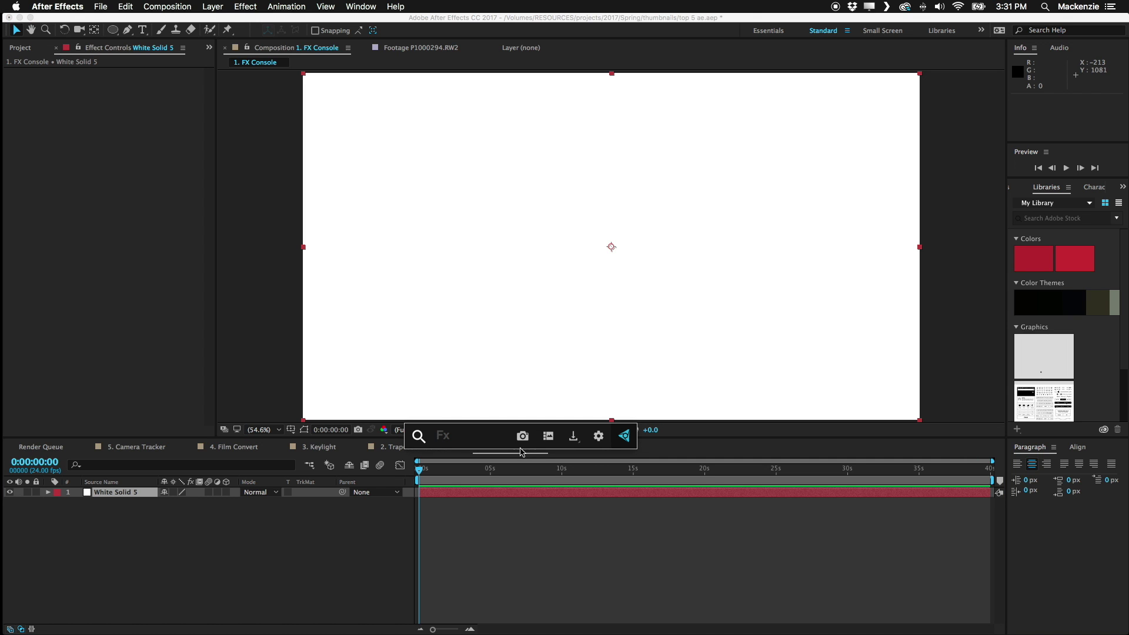
left_click(598, 436)
left_click(257, 583)
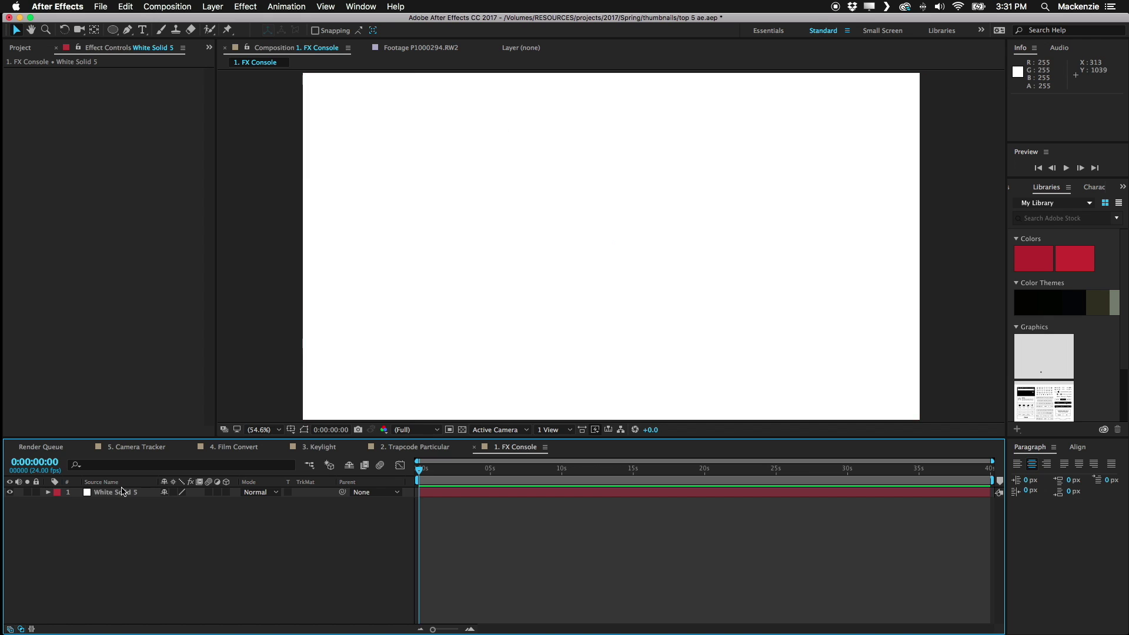
left_click(126, 494)
left_click(247, 7)
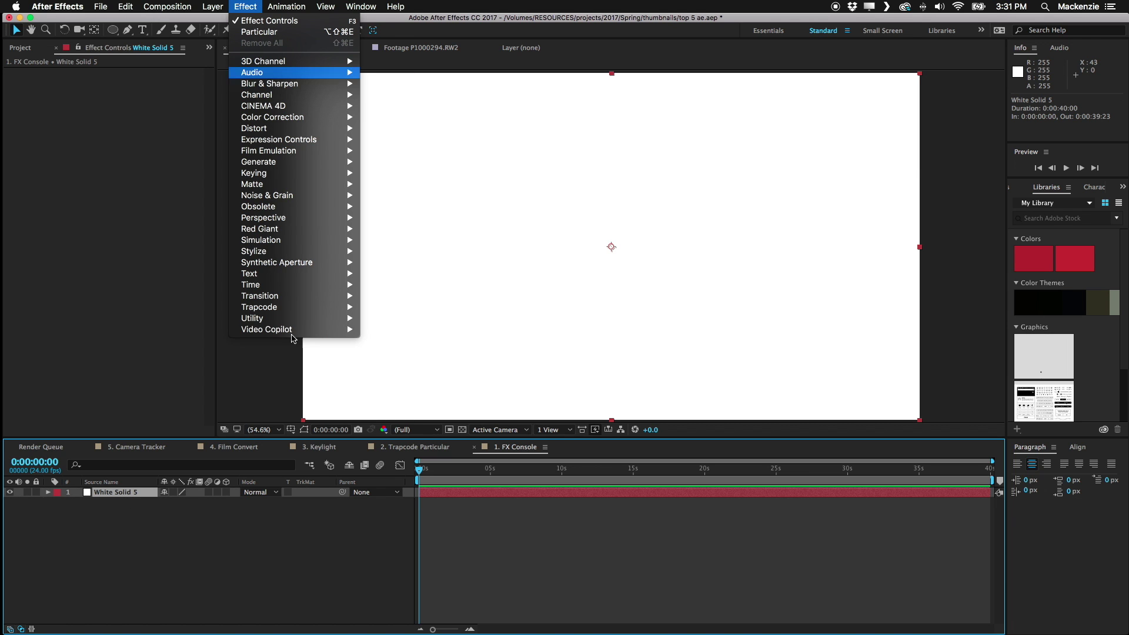
mouse_move(303, 330)
left_click(847, 562)
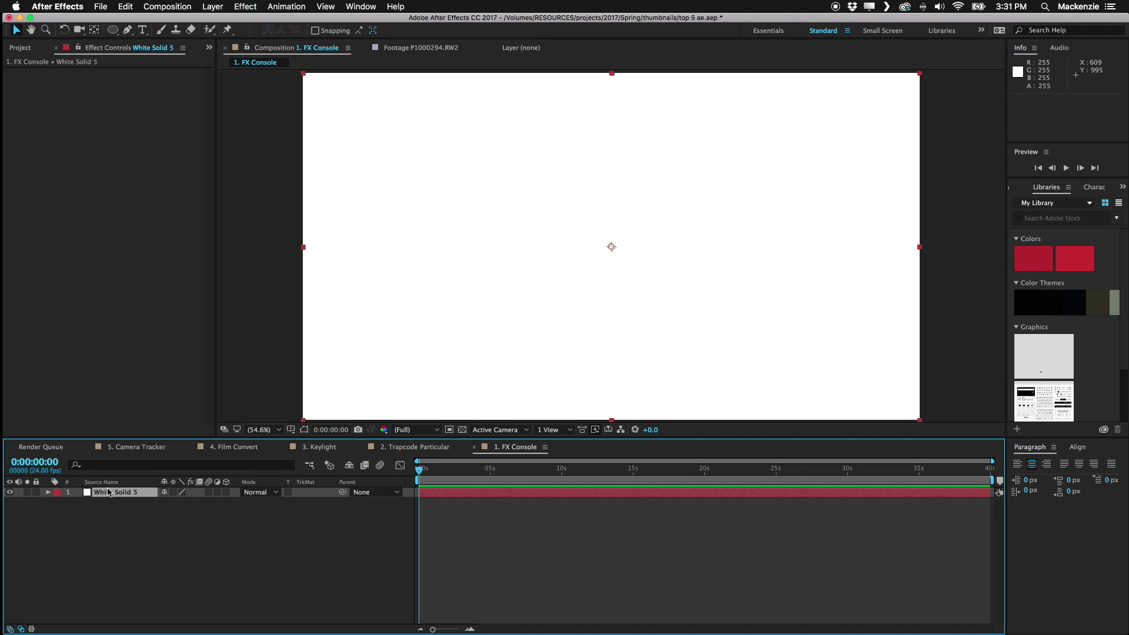
- Apply the Curves effect to White Solid 5 via an FX Console search for 'curve'
key("ctrl+space")
type("cure")
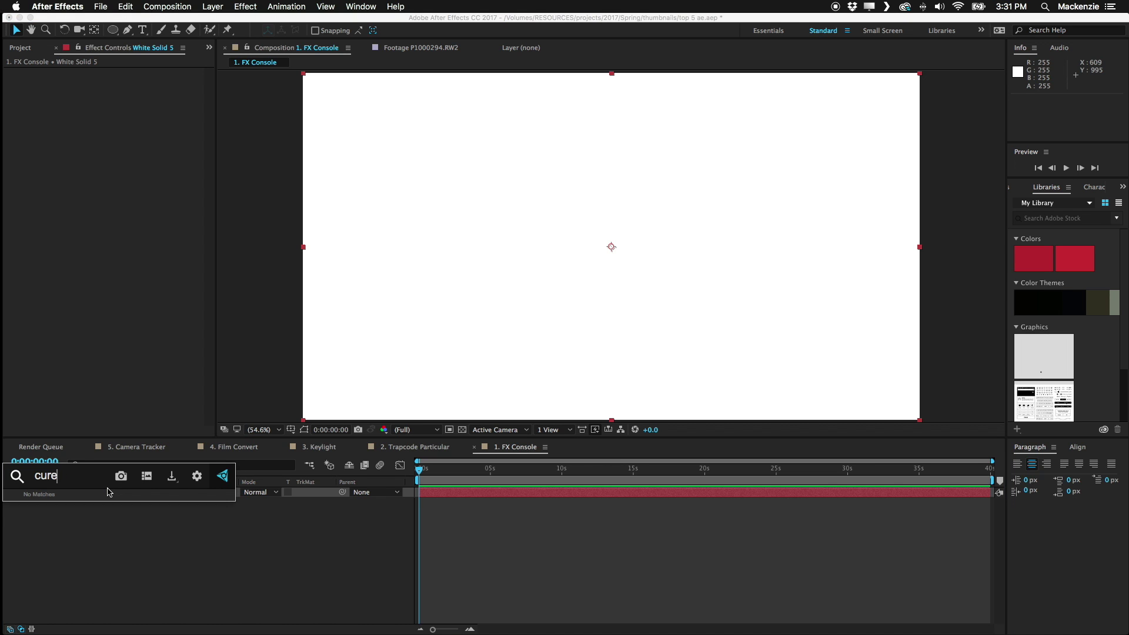
key("BackSpace")
type("ve")
key("Return")
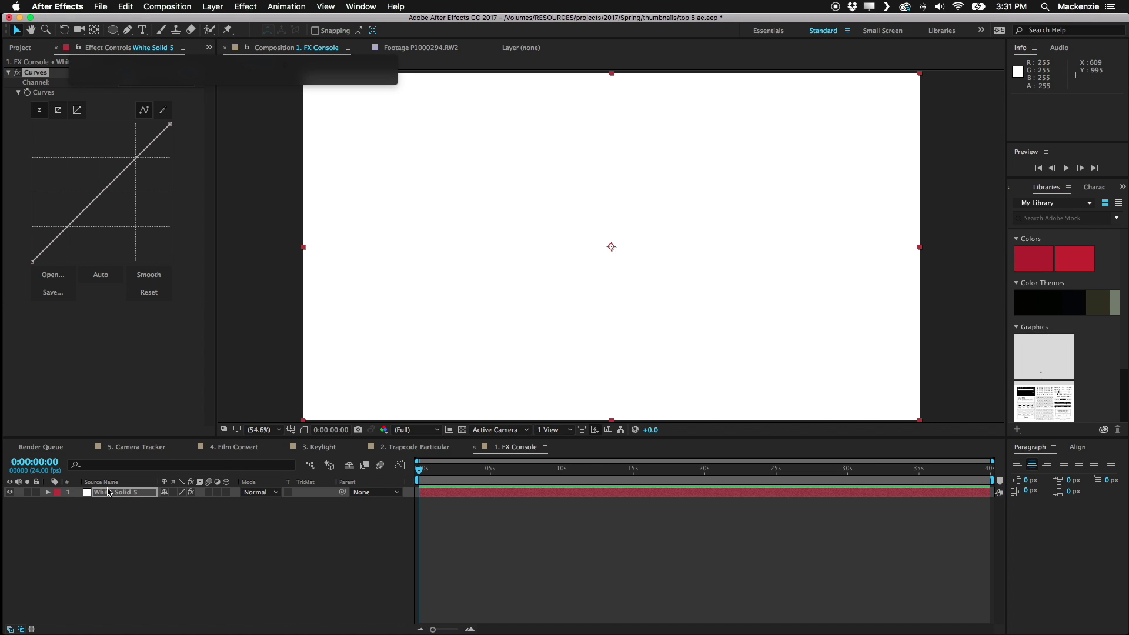
left_click(114, 493)
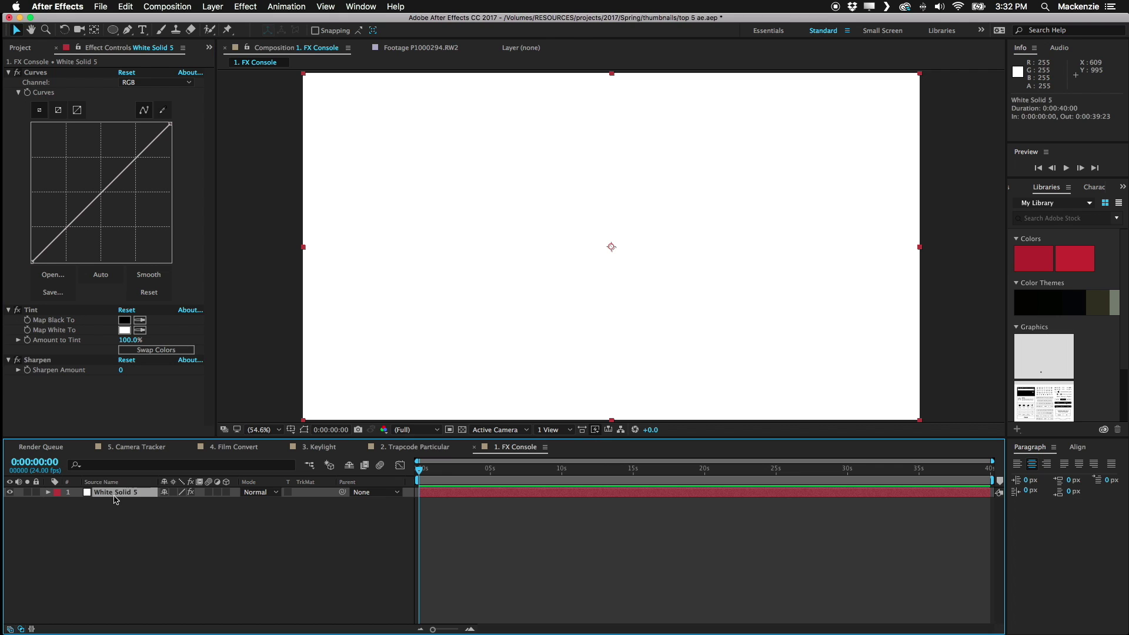
- Set the FX Console UI Color to Light and keep its custom shortcut
key("alt+space")
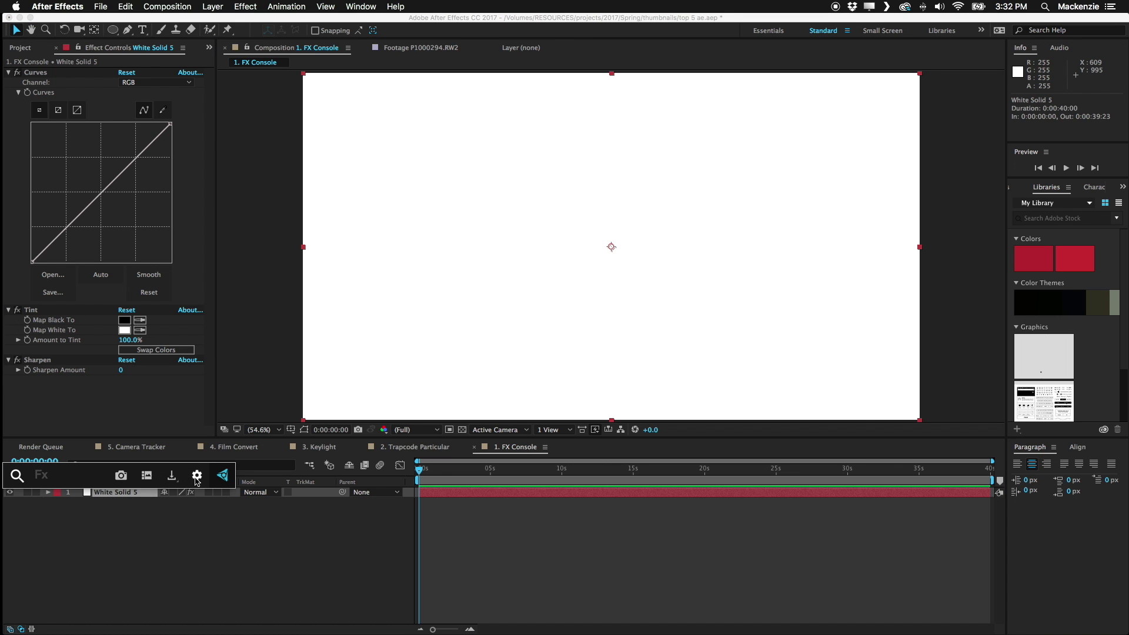
left_click_drag(471, 188, 887, 173)
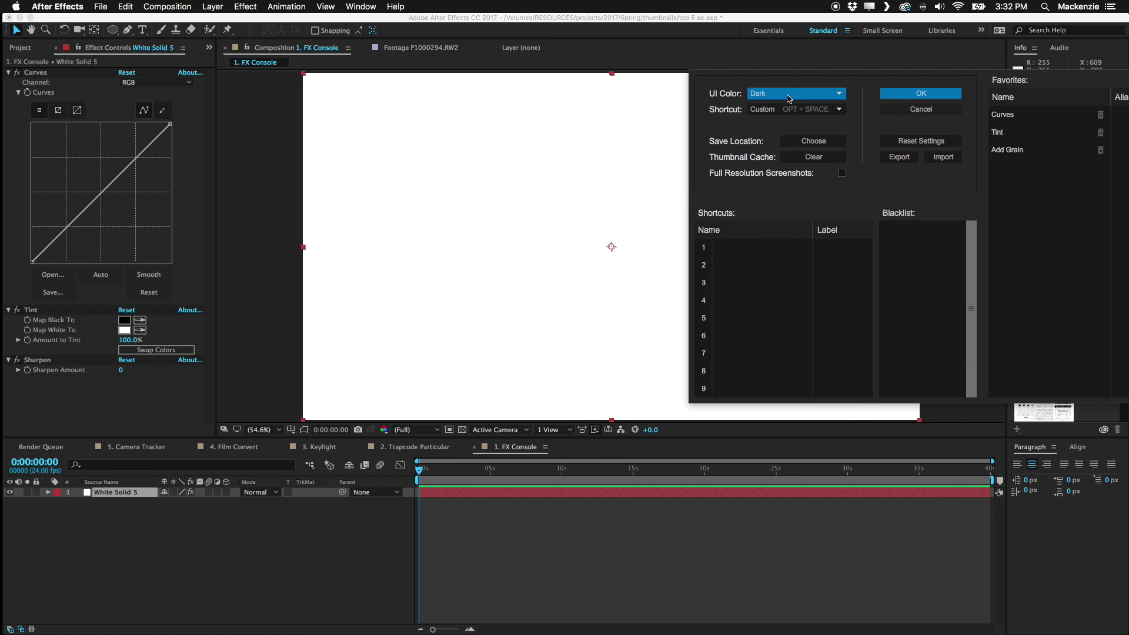
left_click(785, 93)
left_click(788, 119)
left_click_drag(822, 74, 614, 49)
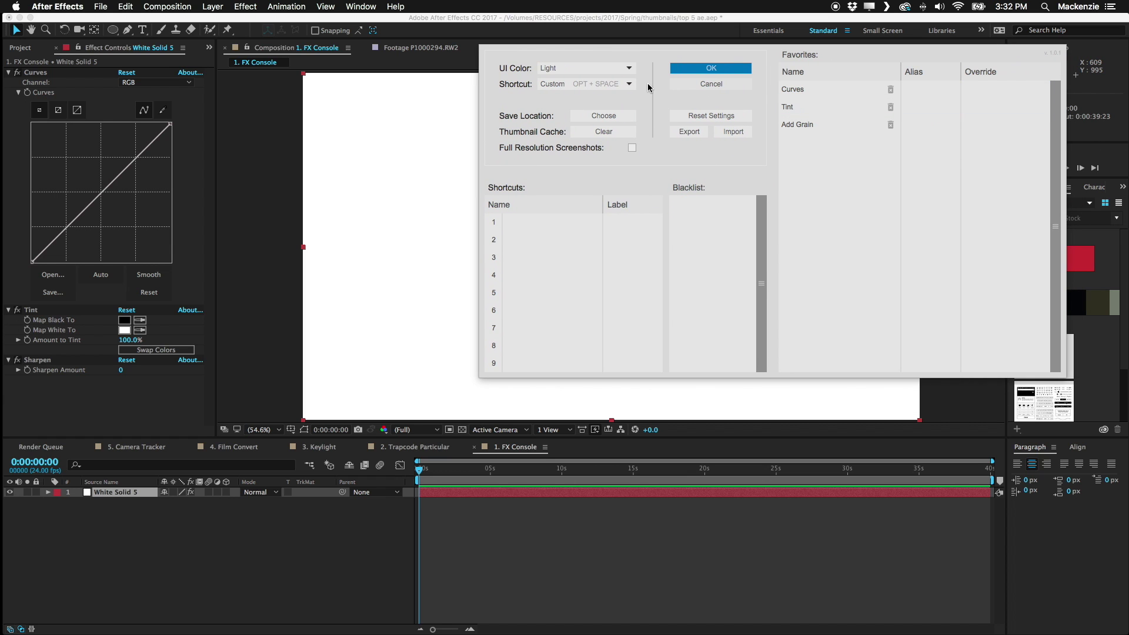
left_click(633, 72)
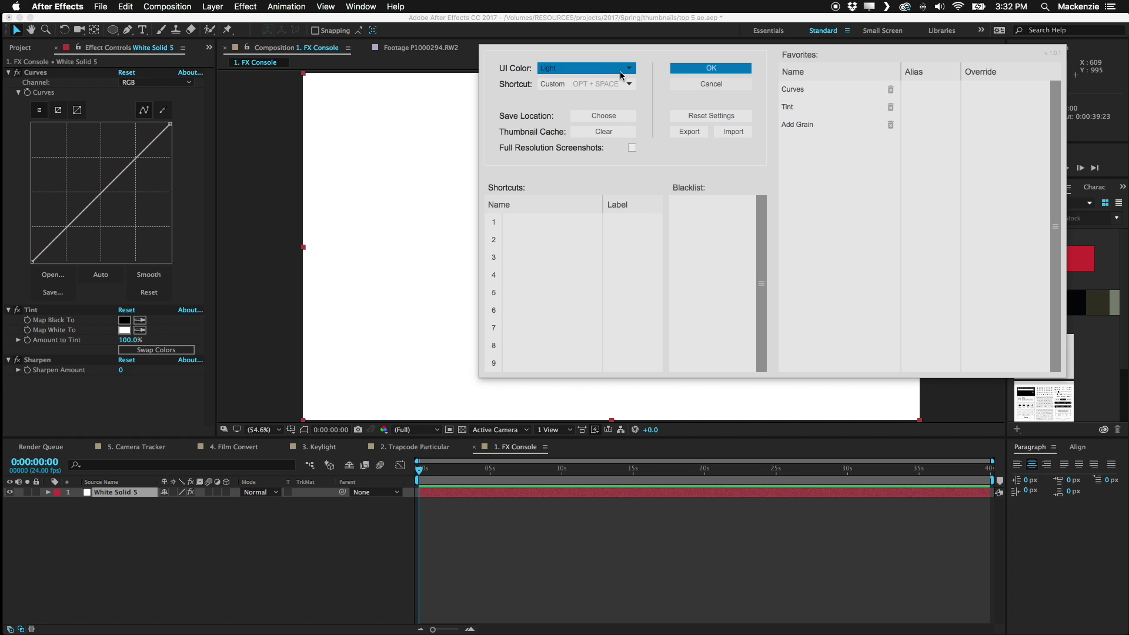
left_click(601, 85)
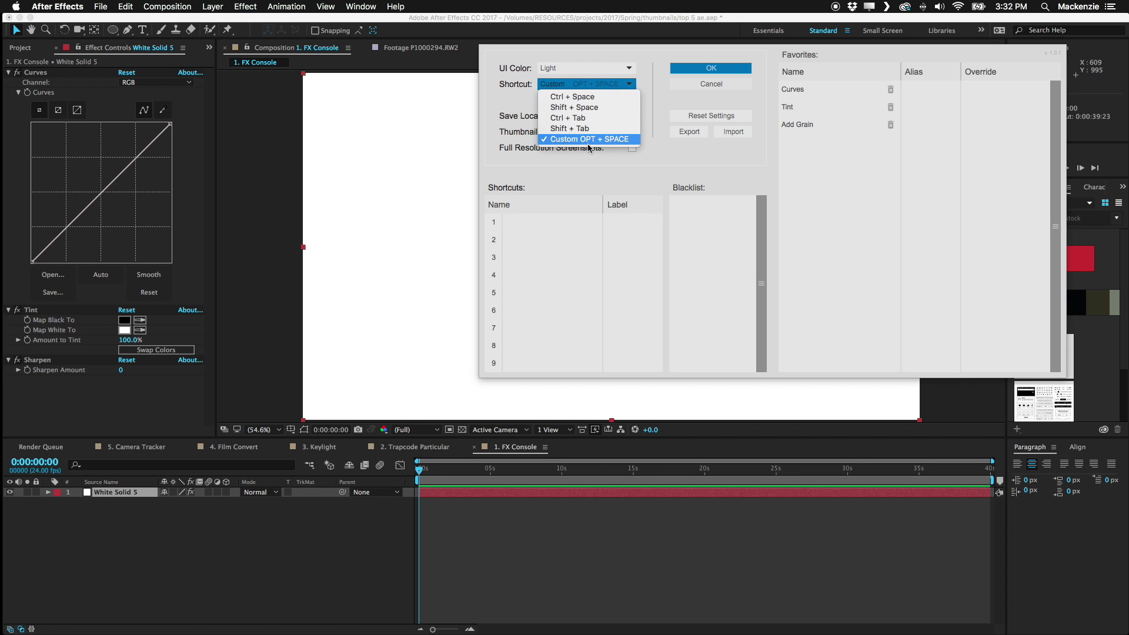
left_click(589, 139)
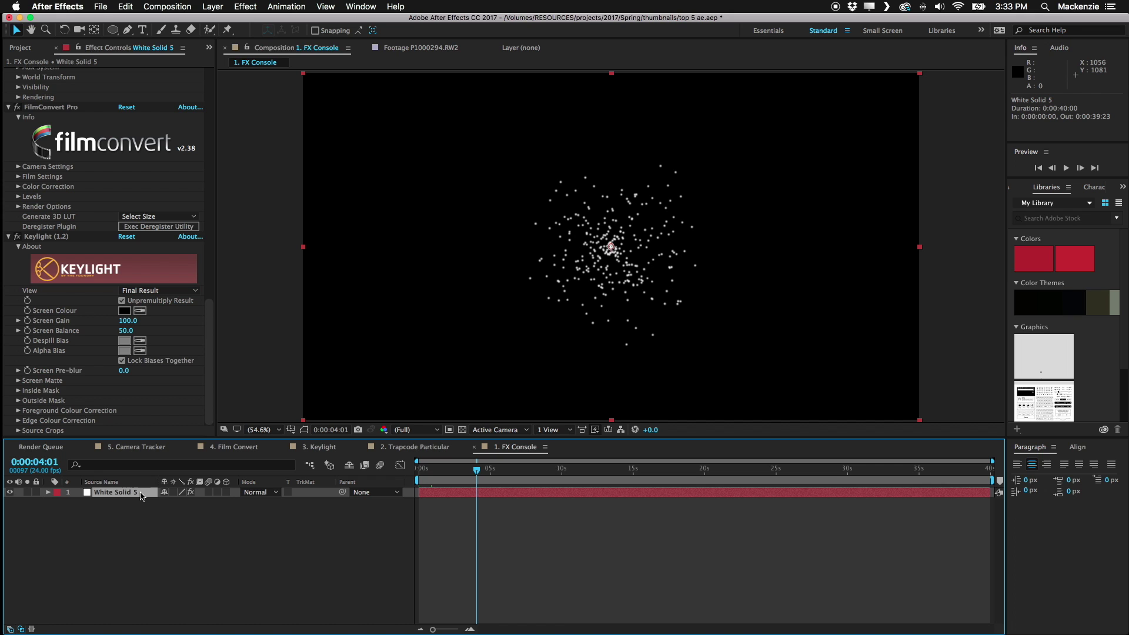
- Save the composition snapshot as a PNG to the Desktop via FX Console
key("alt+space")
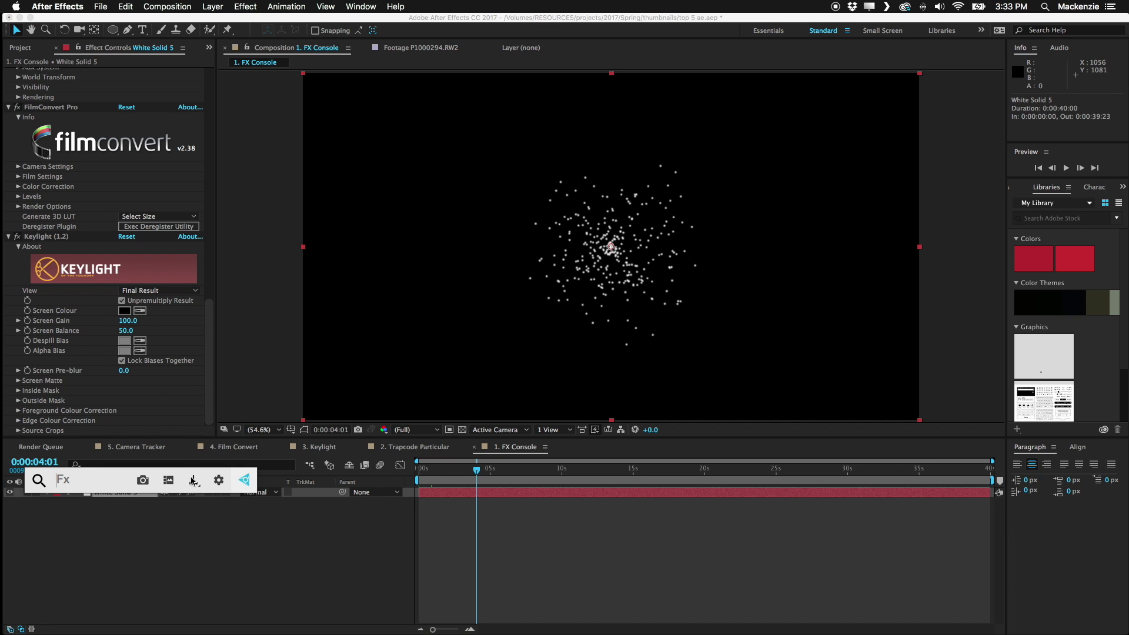
left_click(193, 480)
left_click(237, 506)
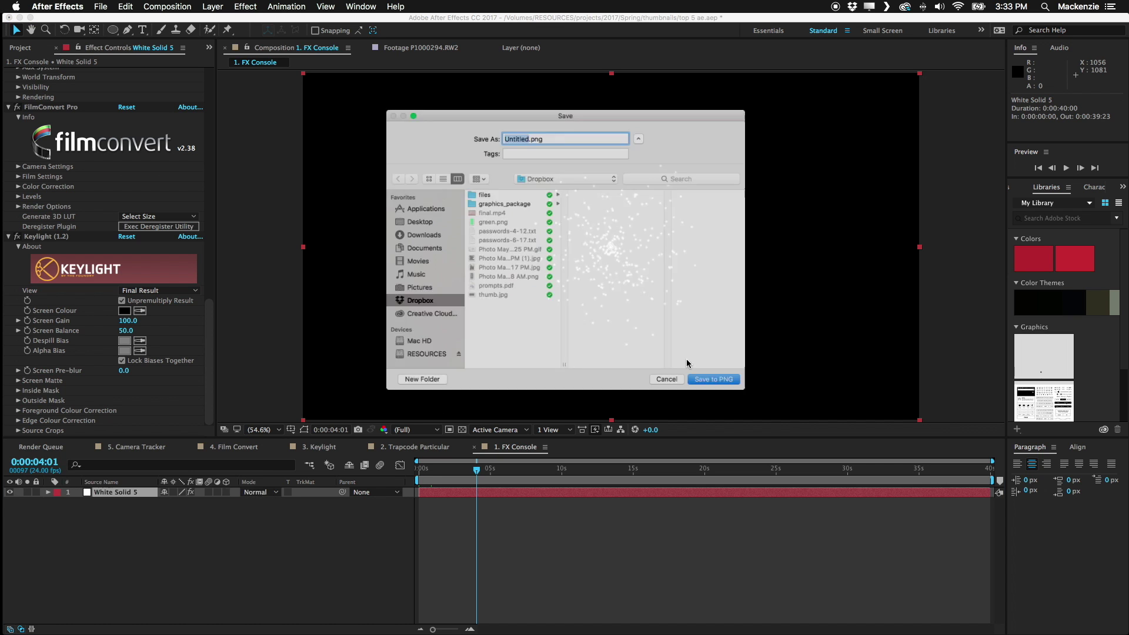
left_click(425, 218)
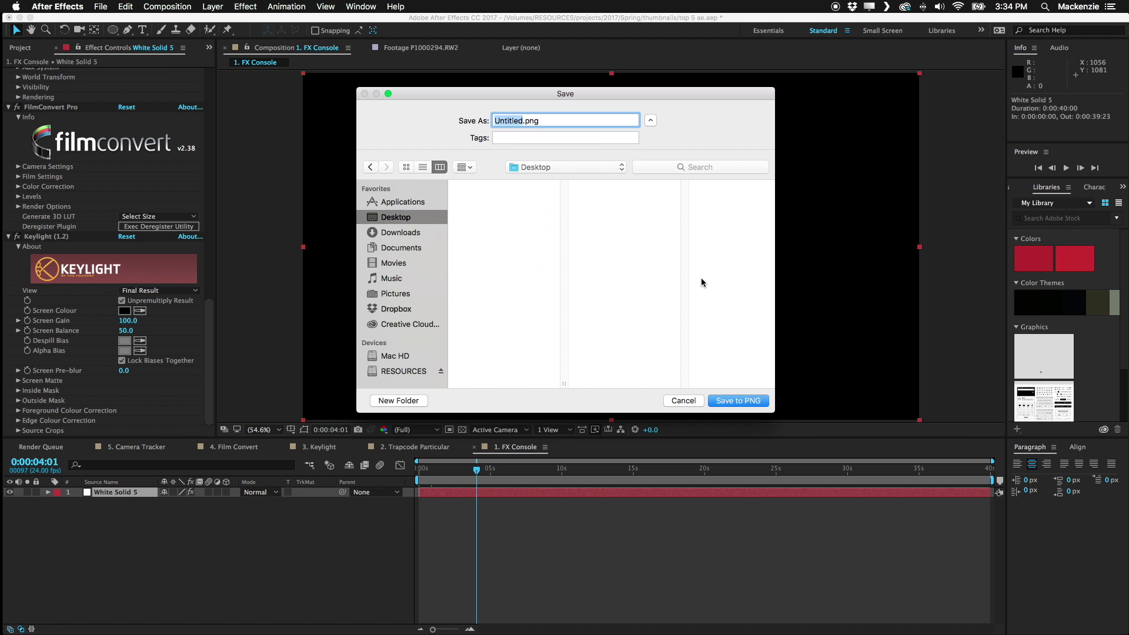
left_click(735, 400)
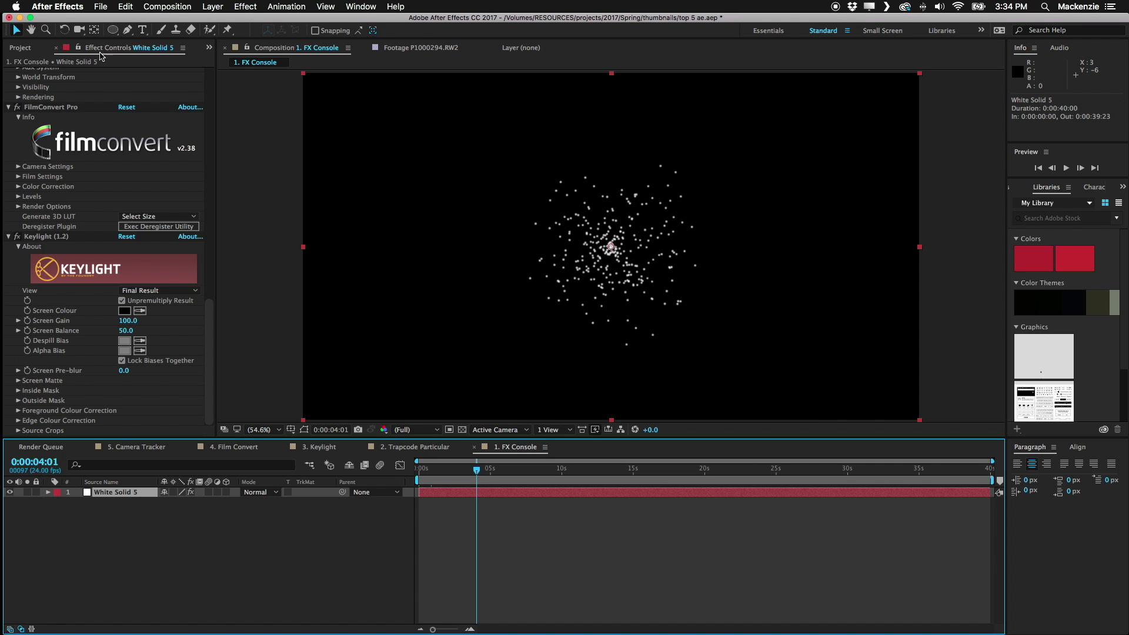
- Open Untitled.png in Preview and enlarge the window to check it
left_click(21, 17)
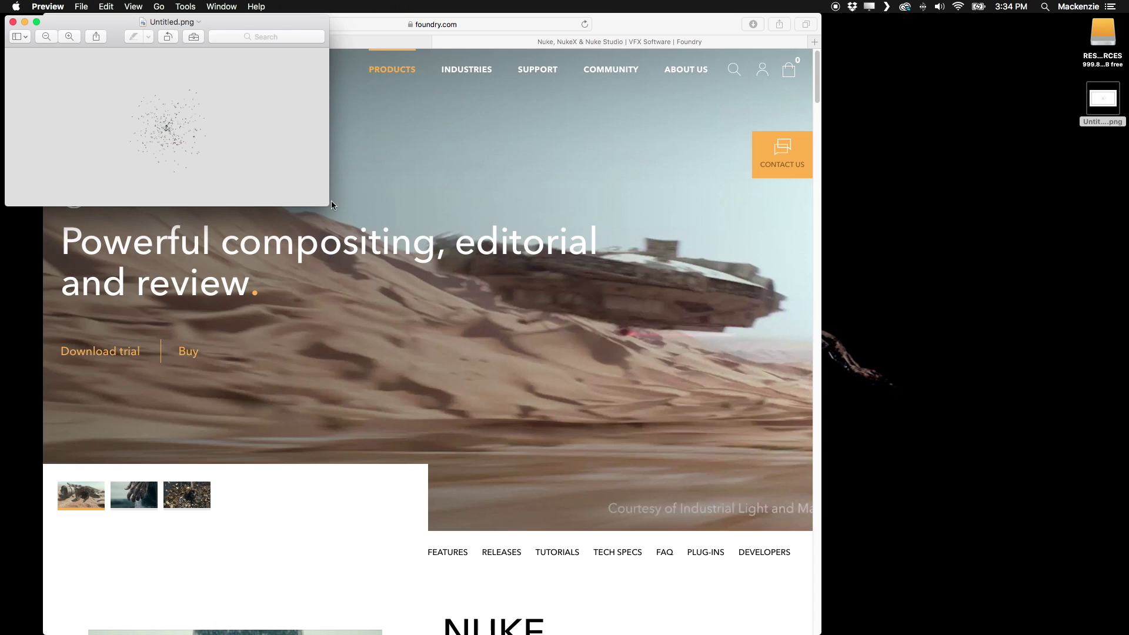
left_click_drag(327, 203, 918, 526)
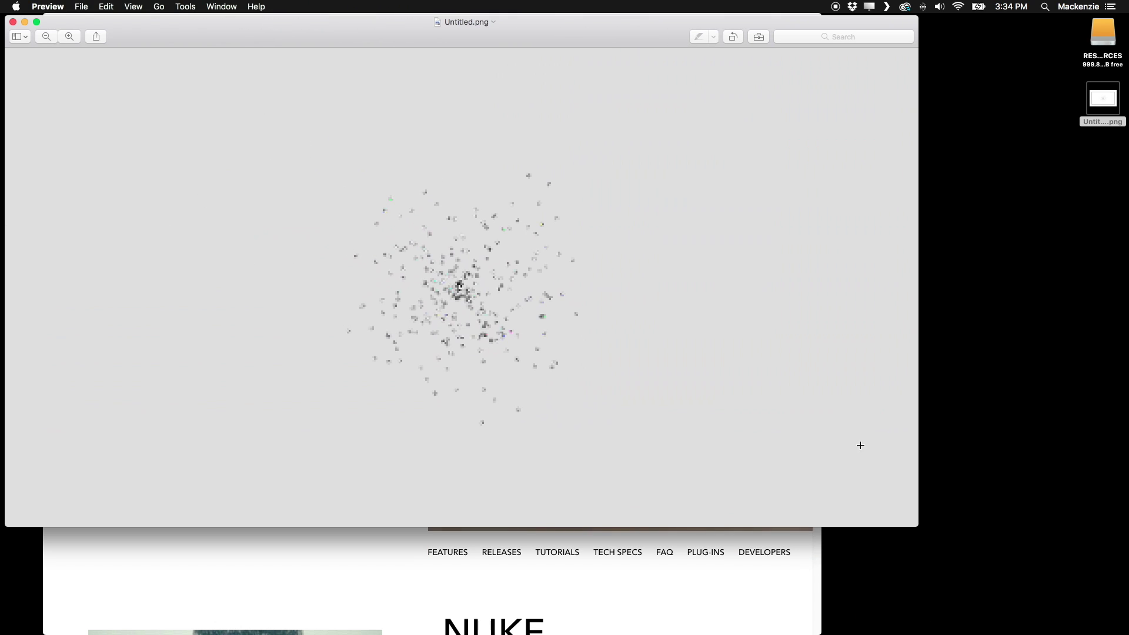
left_click_drag(498, 309, 433, 77)
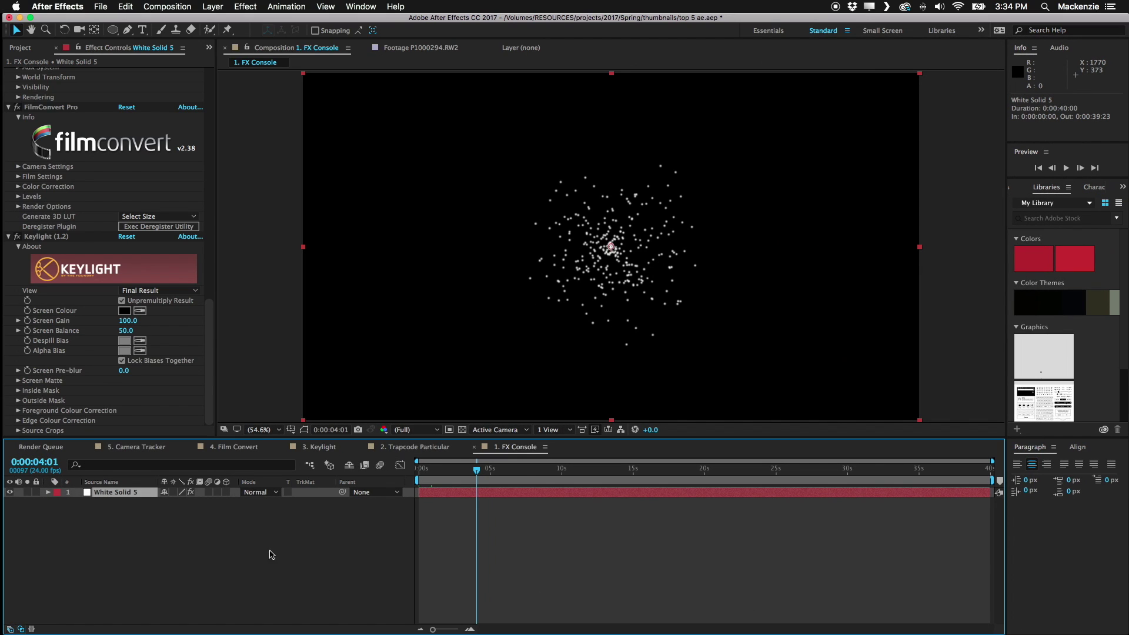
- In the 2. Trapcode Particular comp, shift White Solid 4 and set FX Console UI Color to Dark
left_click(439, 447)
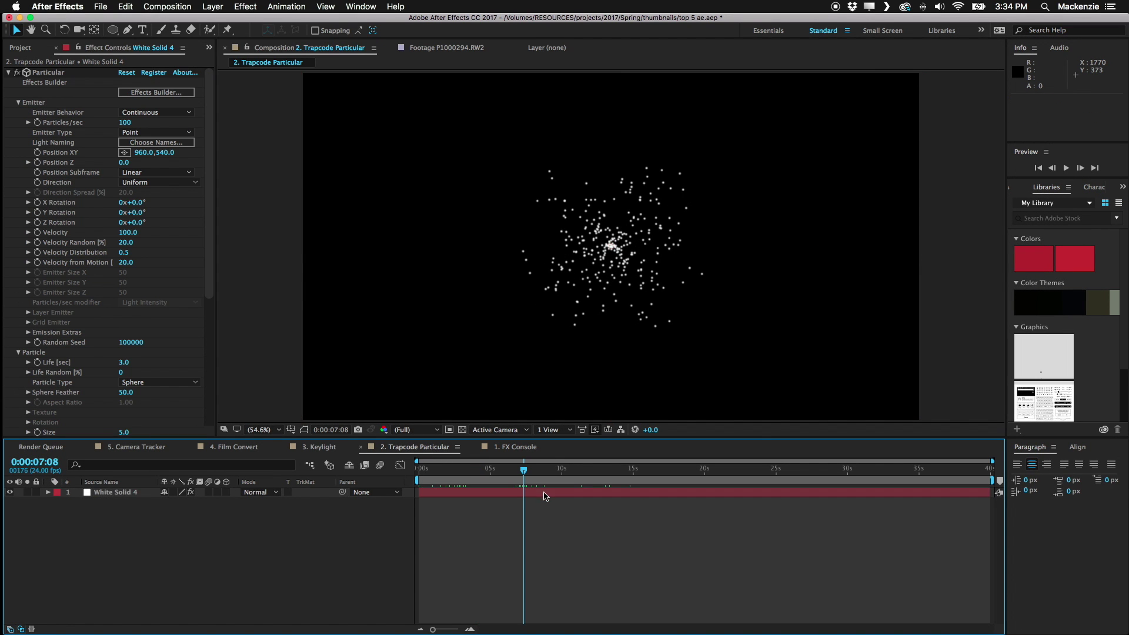
left_click_drag(542, 494, 494, 504)
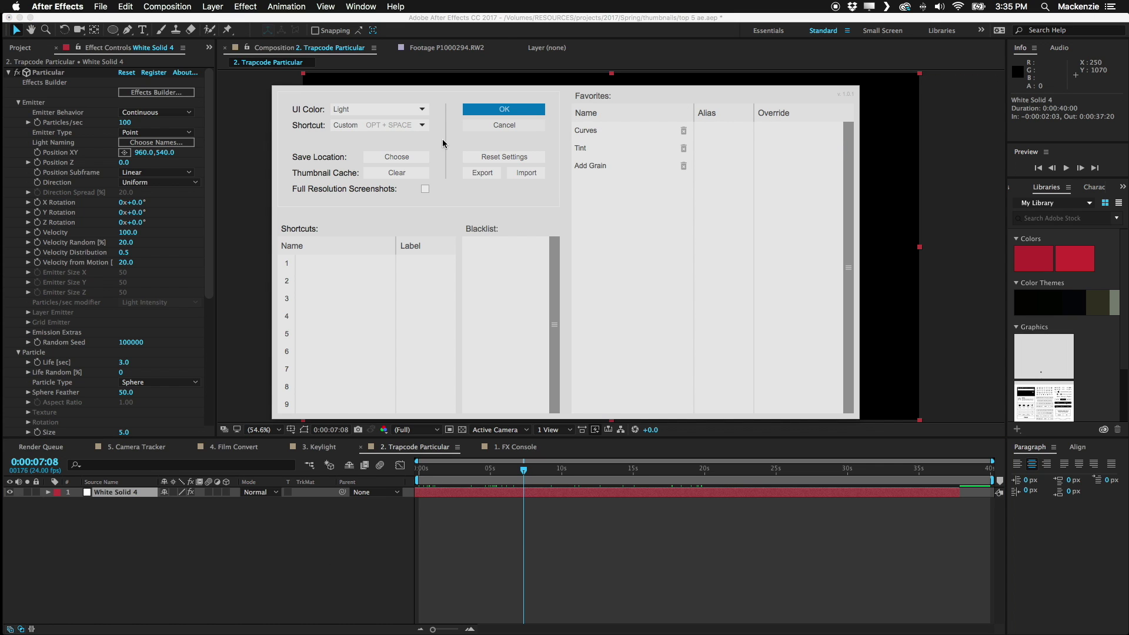
left_click(412, 107)
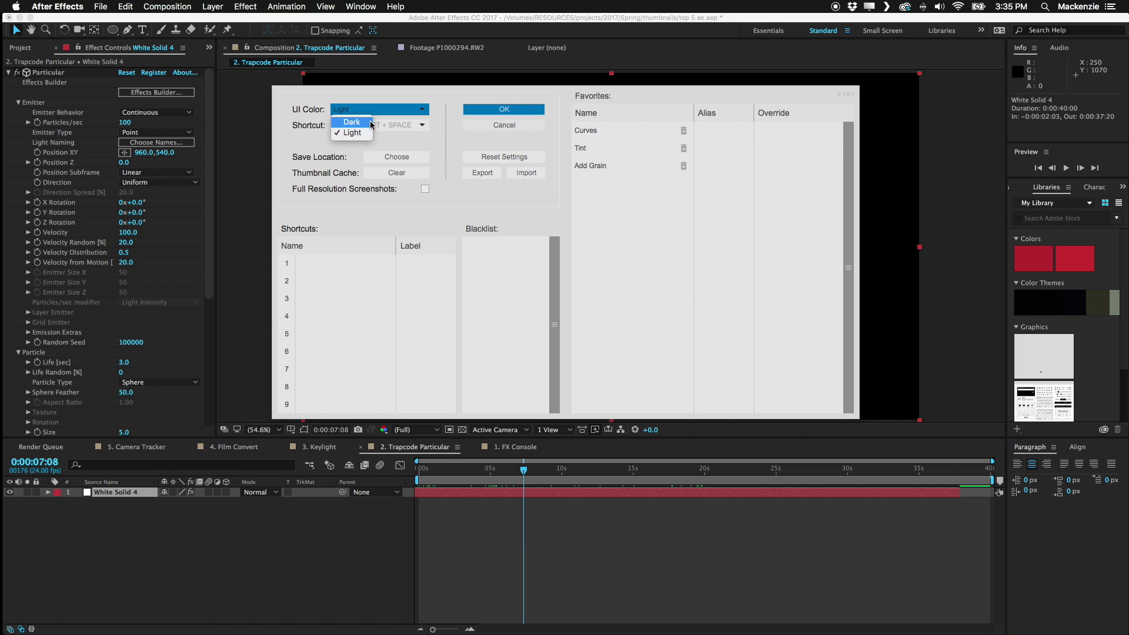
left_click(372, 124)
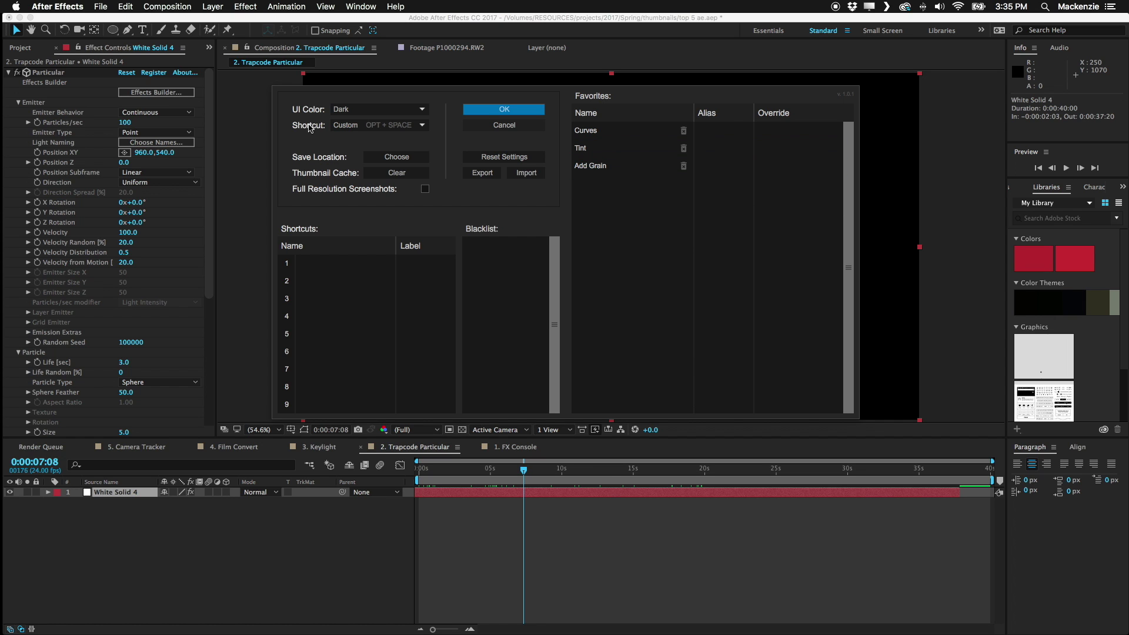
- Bring up and dismiss the options menu for the Add Grain favourite
left_click_drag(315, 101, 224, 95)
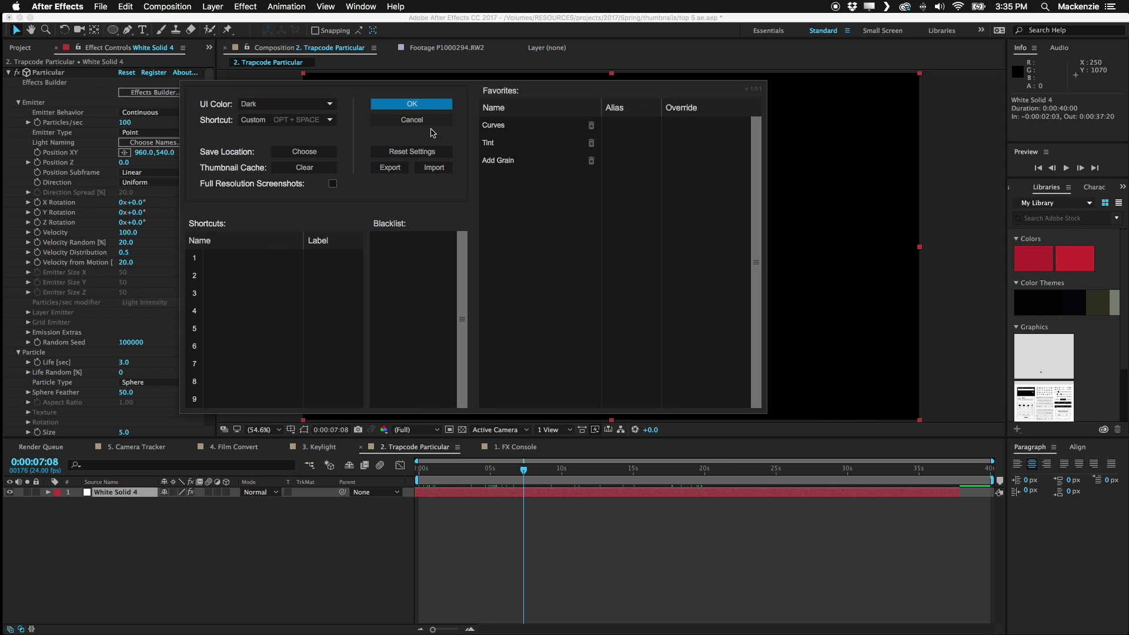
right_click(648, 168)
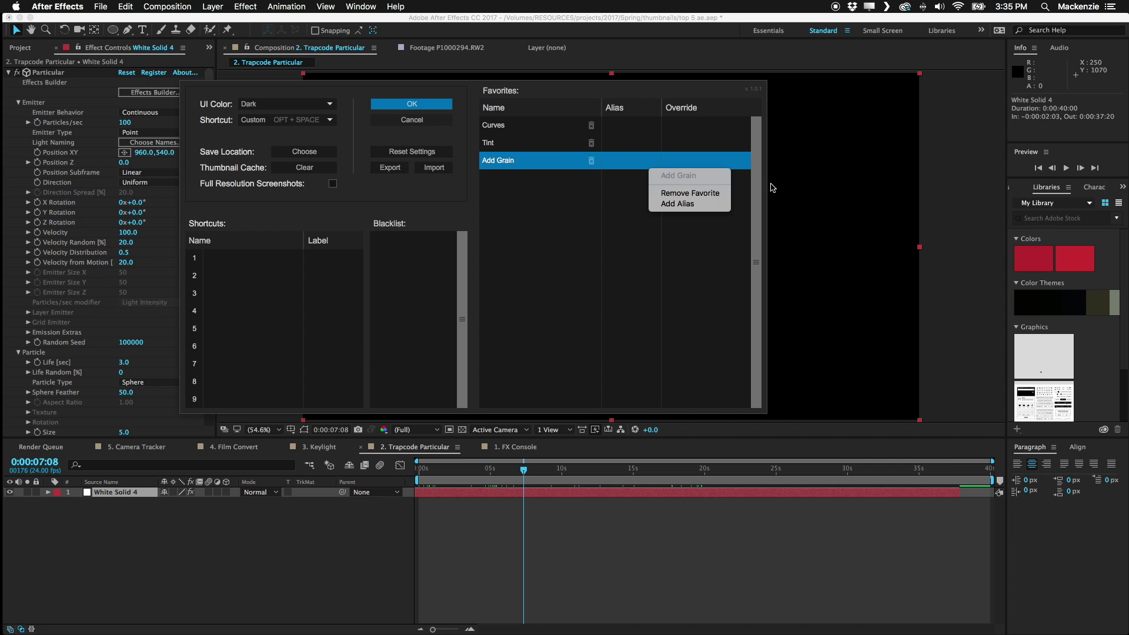
left_click(760, 193)
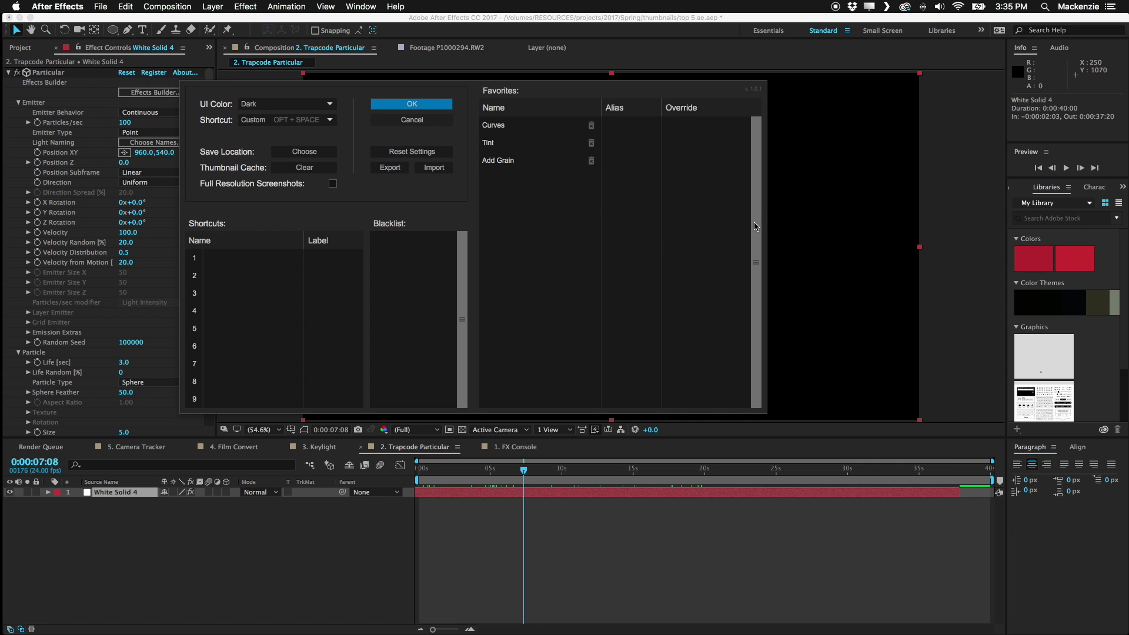